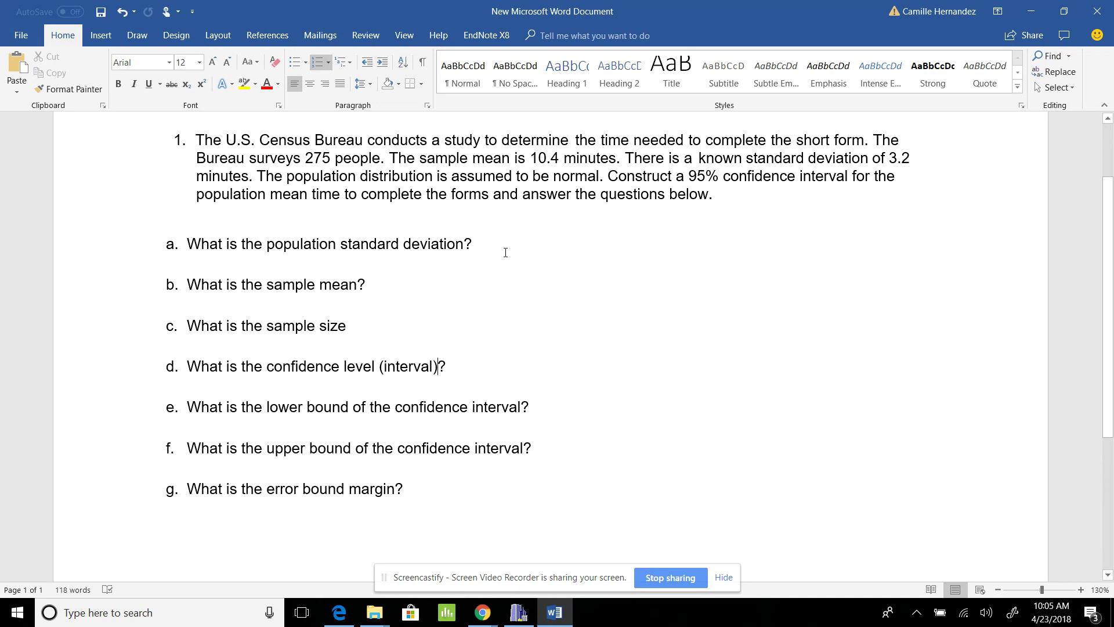
Type 3.2, 10.4, 275 and 95% as the answers to questions a through d.
type("3.2")
type("10.4")
type("?")
type(" 275")
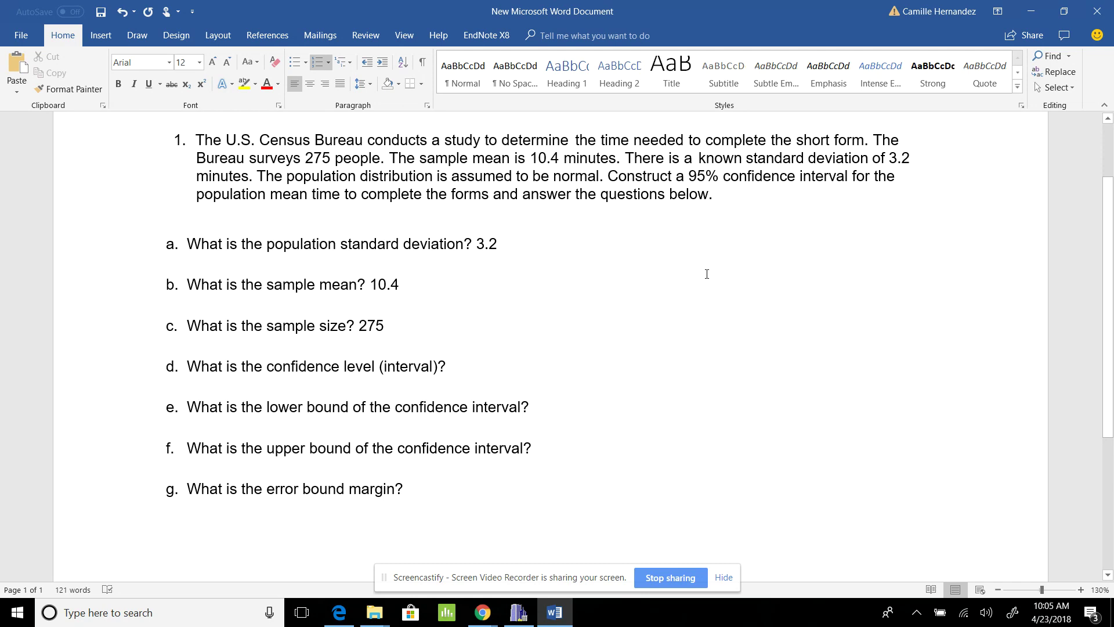
type("95%")
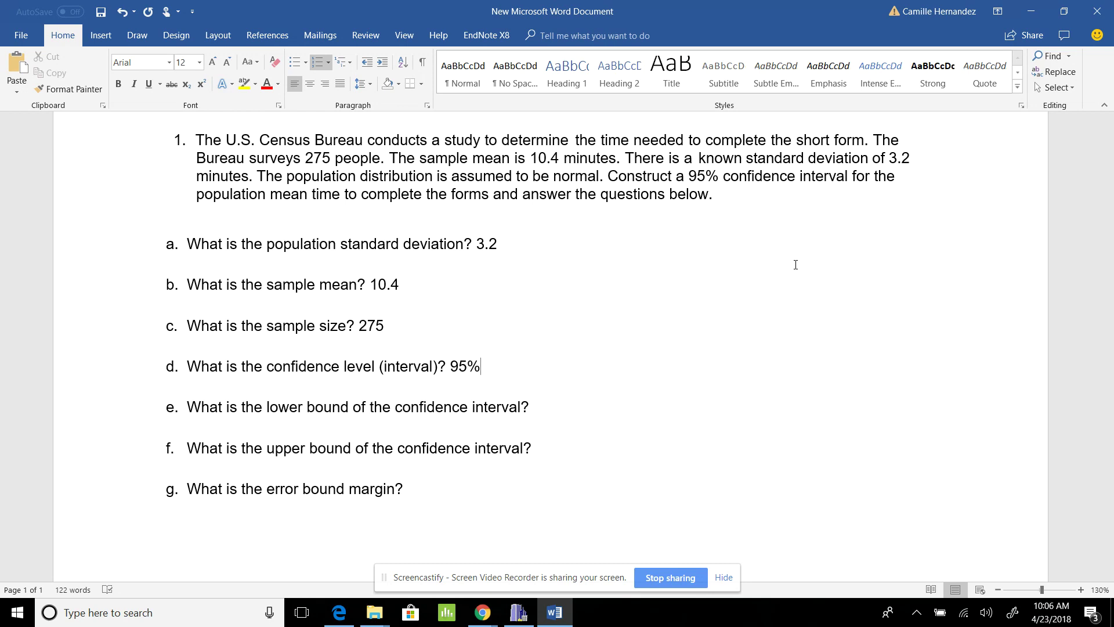
Turn on the TI-83 and open STAT > TESTS > 7:ZInterval.
left_click(520, 614)
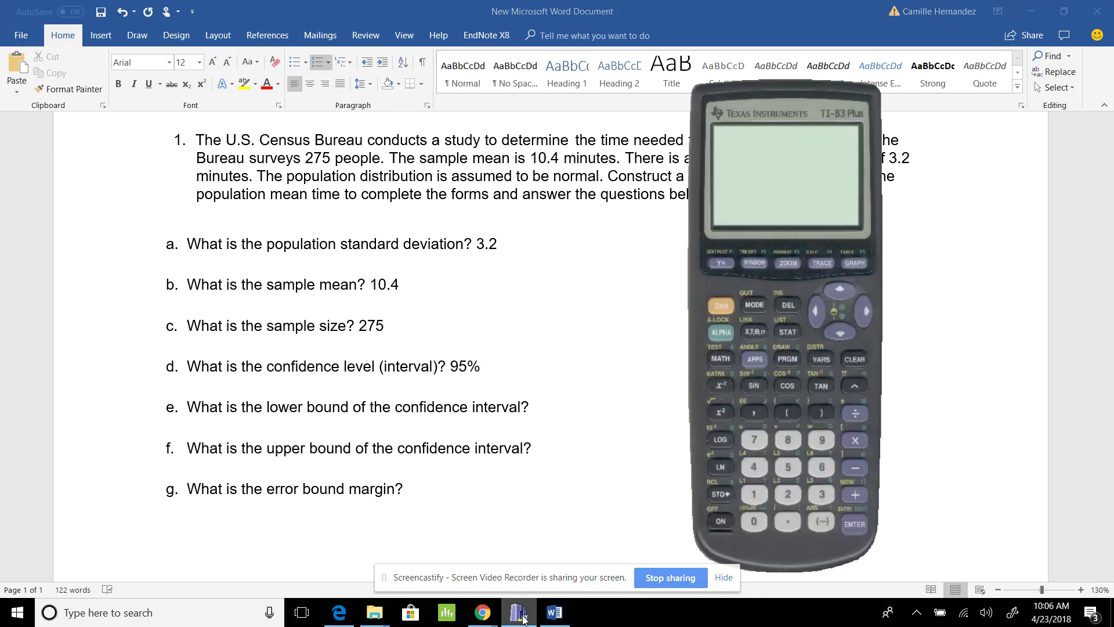
left_click(722, 521)
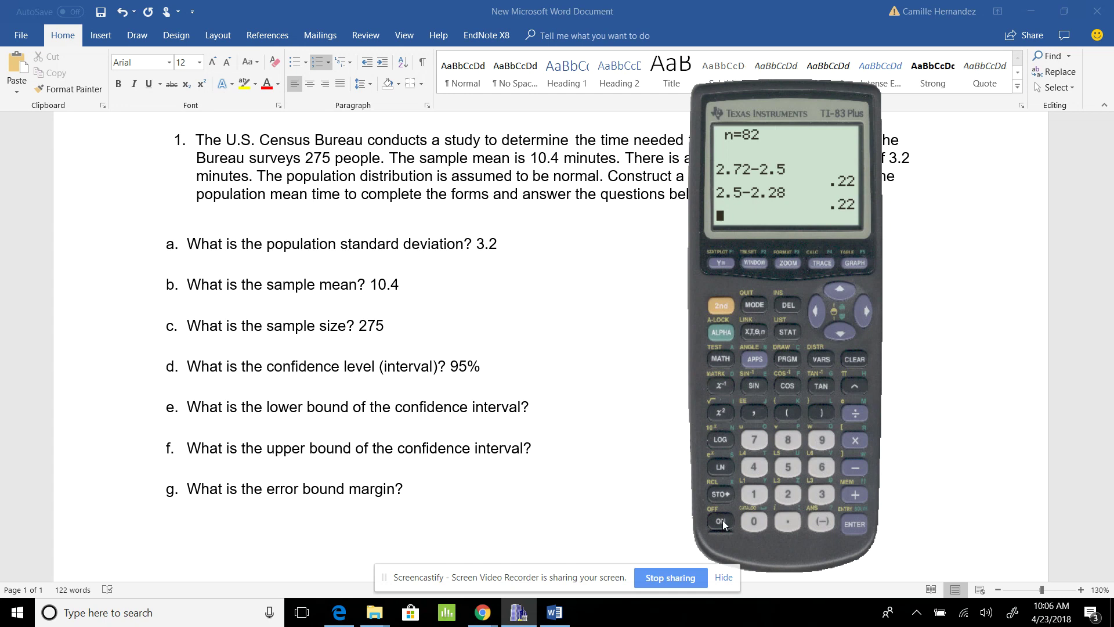
left_click(795, 328)
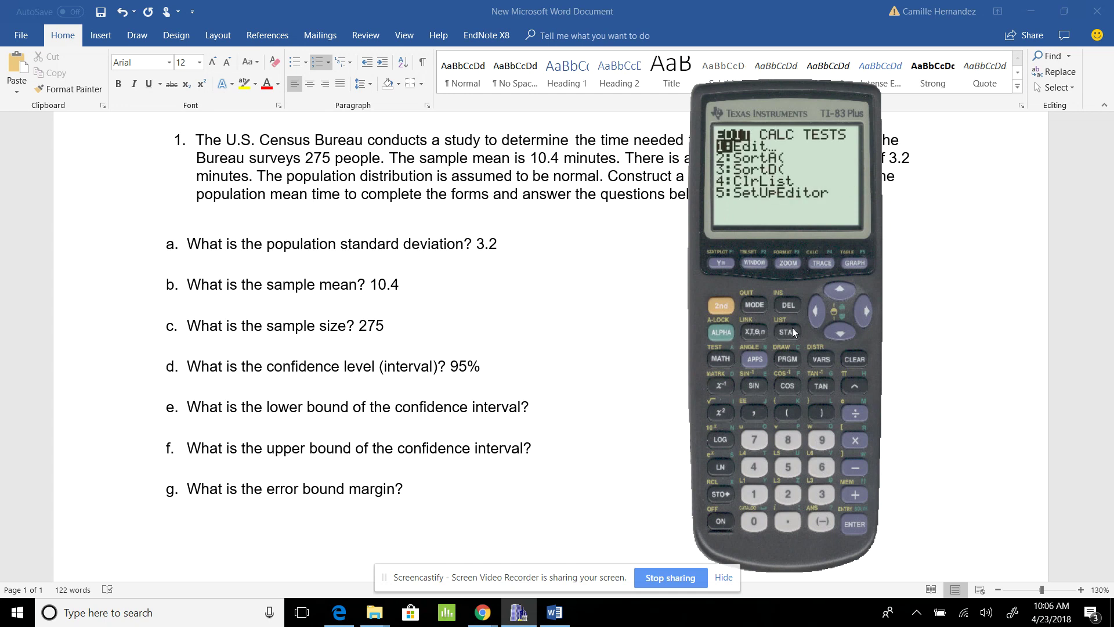
left_click(864, 311)
left_click(865, 311)
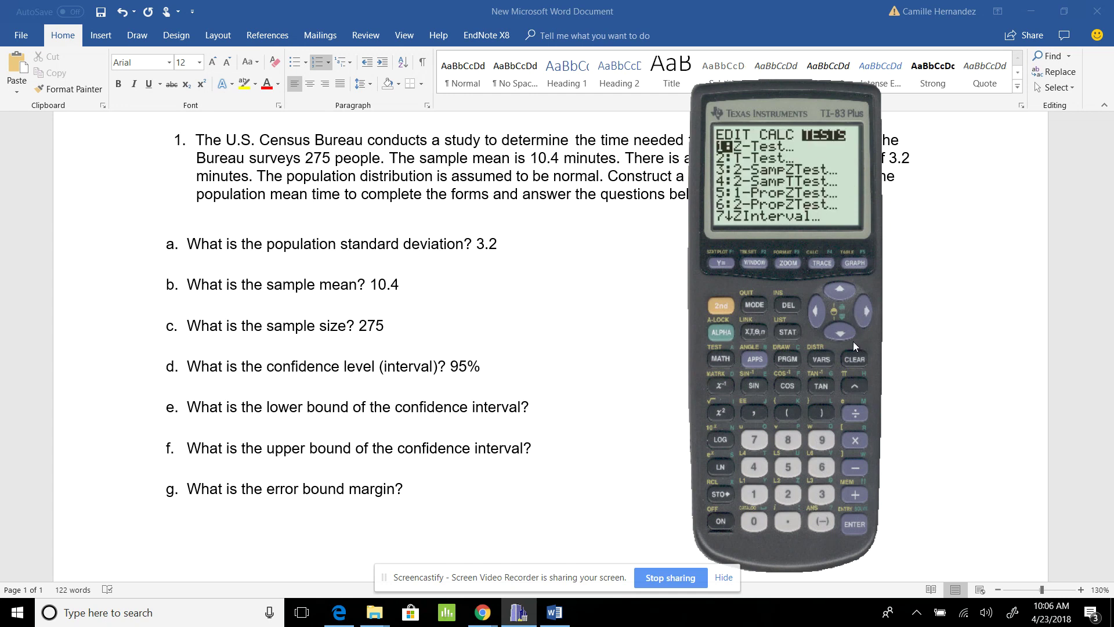
left_click(837, 335)
left_click(837, 335)
left_click(836, 335)
left_click(837, 335)
left_click(837, 335)
left_click(836, 335)
left_click(837, 335)
left_click(837, 290)
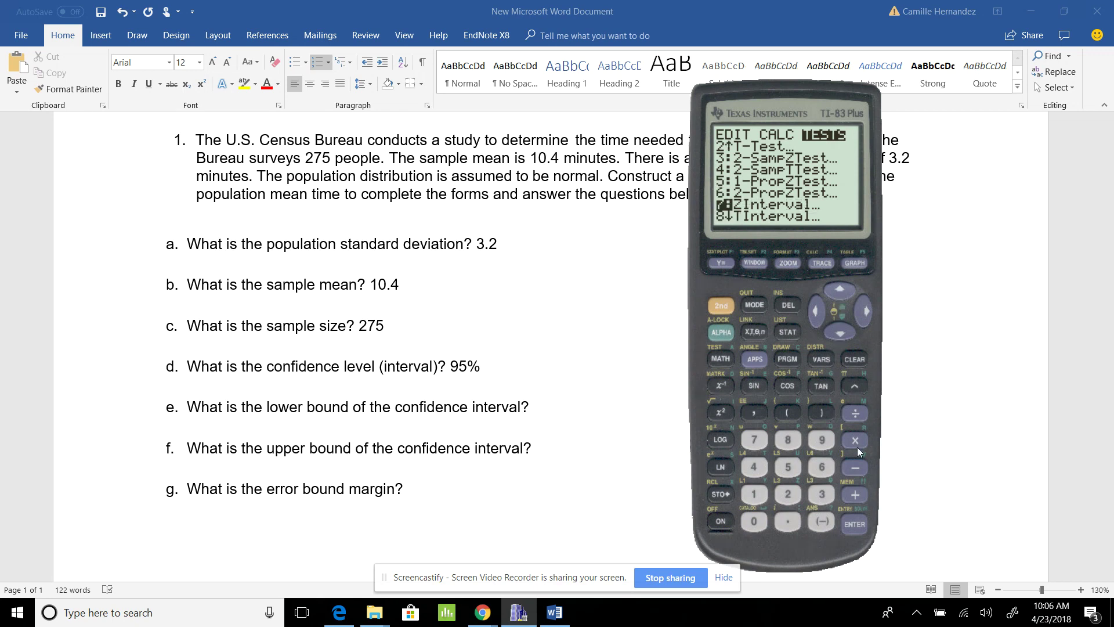
left_click(848, 520)
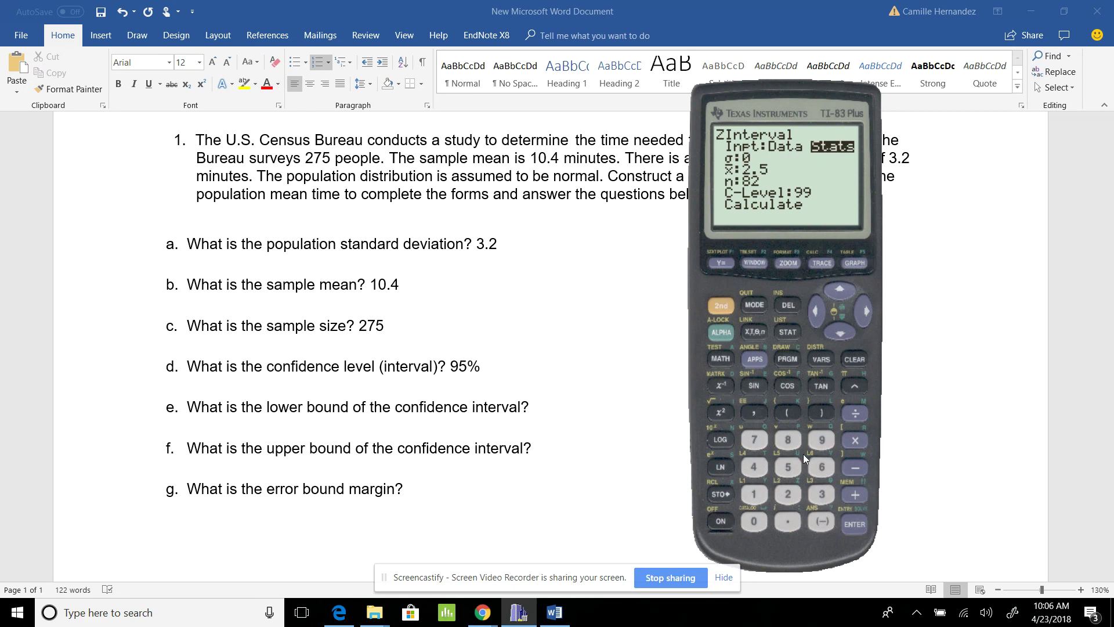
Enter σ 3.2, sample mean 10.4 and sample size 275 in ZInterval.
left_click(820, 494)
left_click(789, 523)
left_click(787, 494)
left_click(840, 332)
left_click(758, 498)
left_click(755, 519)
left_click(782, 521)
left_click(753, 467)
left_click(834, 331)
left_click(789, 497)
left_click(754, 440)
left_click(781, 465)
Set the confidence level to .95 and run Calculate.
left_click(844, 333)
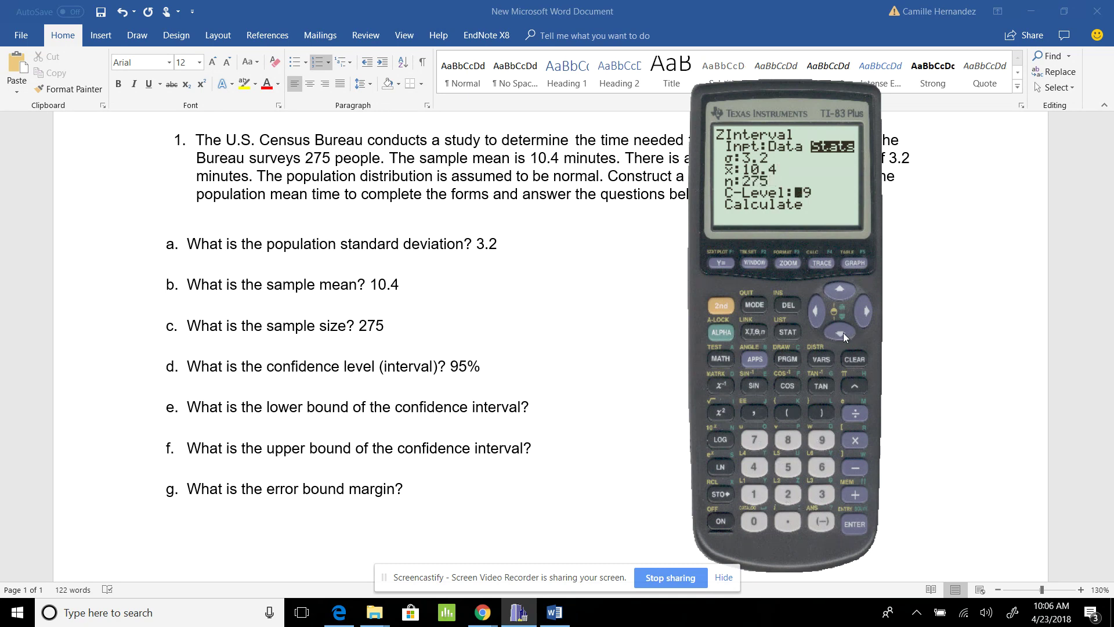
left_click(807, 452)
left_click(789, 468)
right_click(844, 332)
left_click(840, 335)
left_click(851, 524)
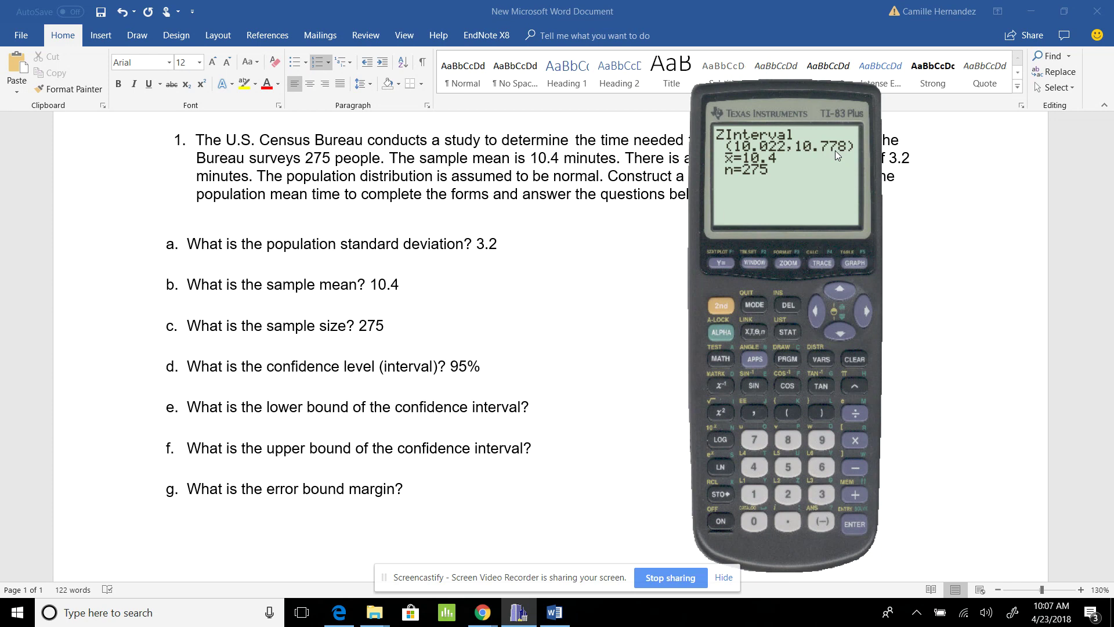
Return to the Word worksheet once the interval (10.022, 10.778) is computed.
left_click(544, 409)
Enter 10.02 for question e's lower bound and 10.78 for question f's upper bound.
right_click(546, 412)
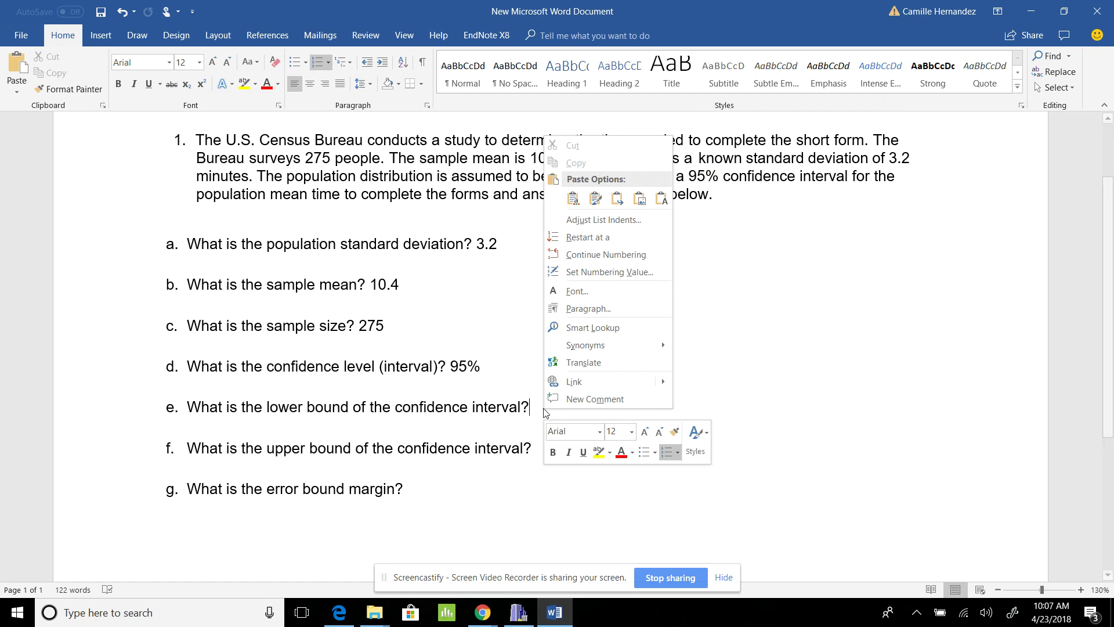
left_click(545, 412)
type("10.")
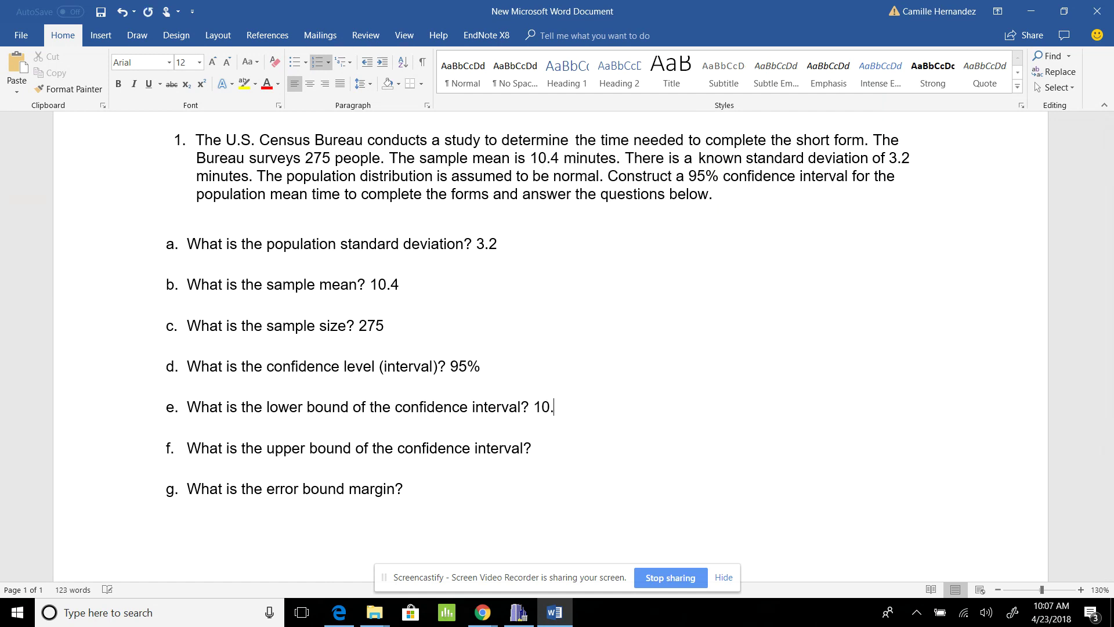
type("02")
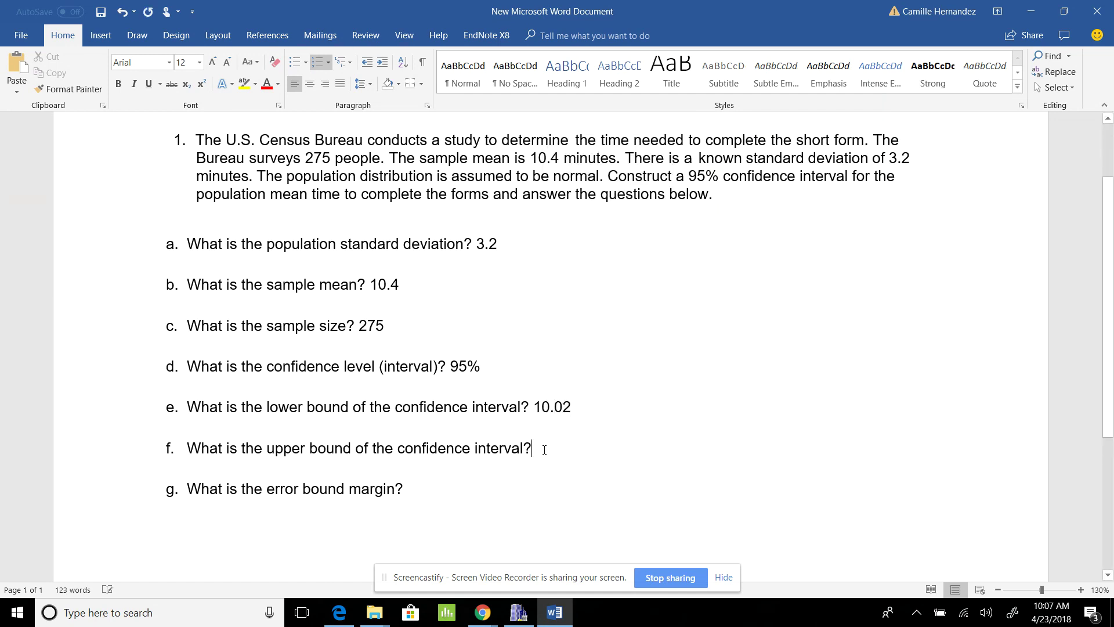
type("10.78")
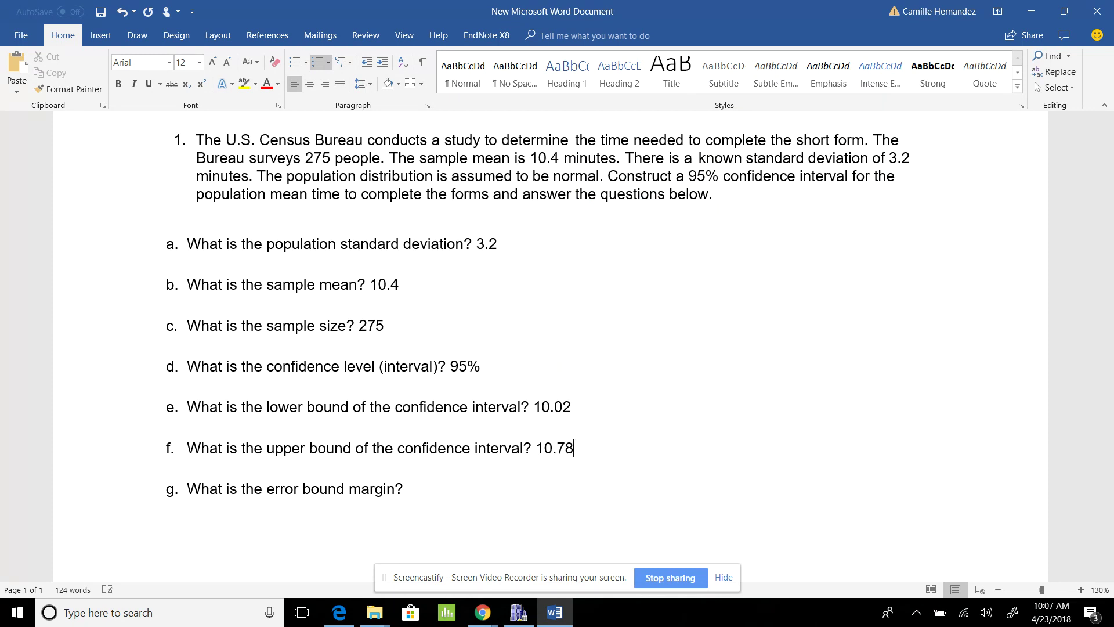
left_click(483, 618)
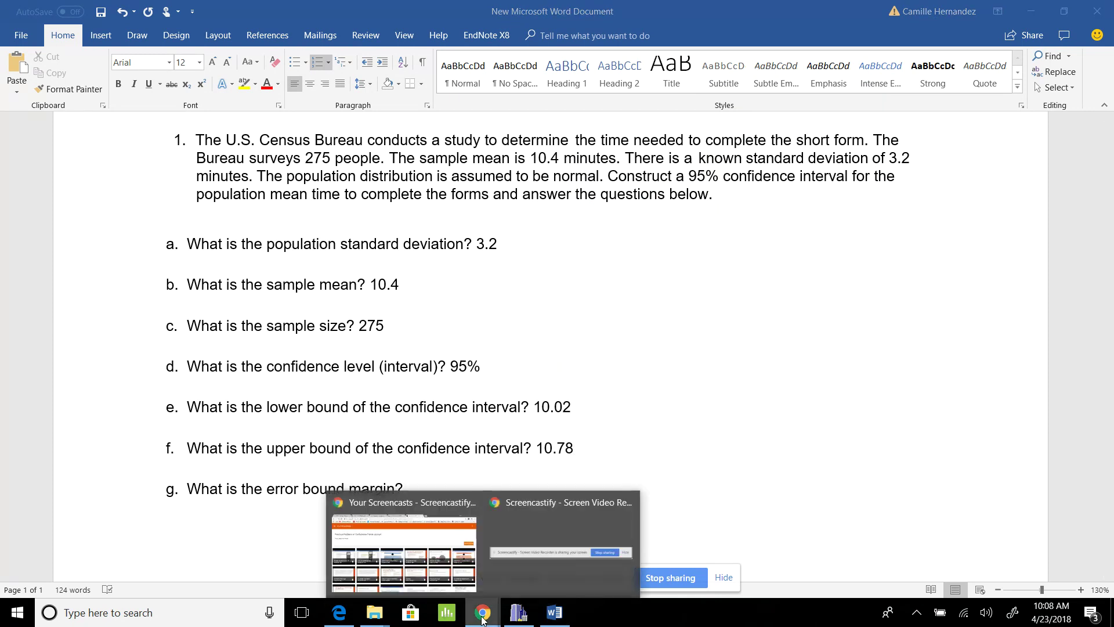
Open the single-sample Z confidence interval calculator on Social Science Statistics.
mouse_move(477, 617)
left_click(401, 543)
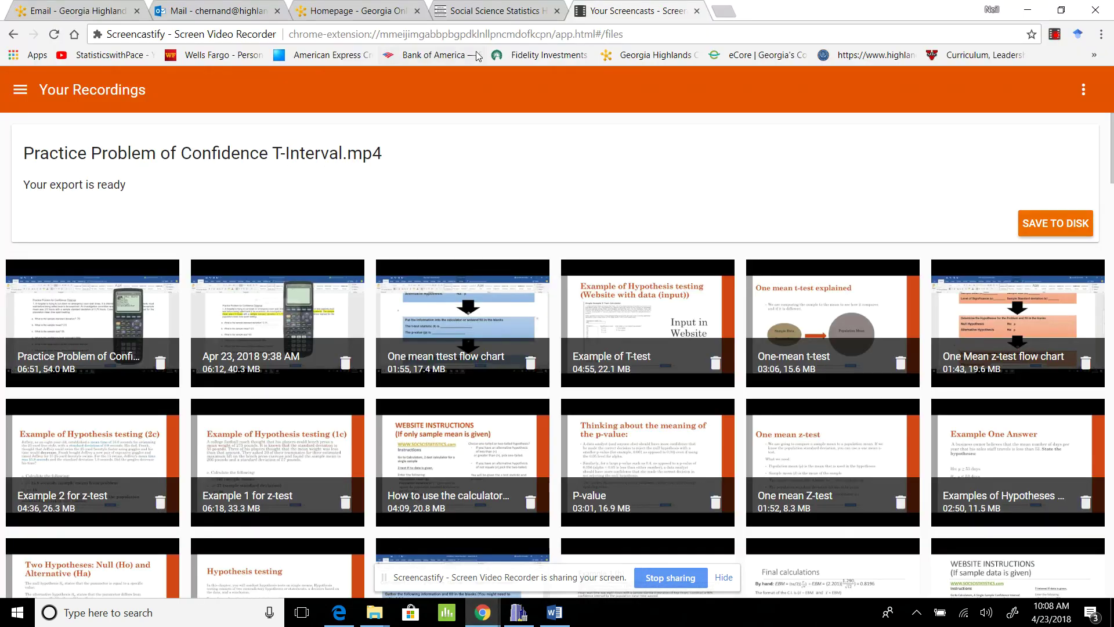
left_click(468, 7)
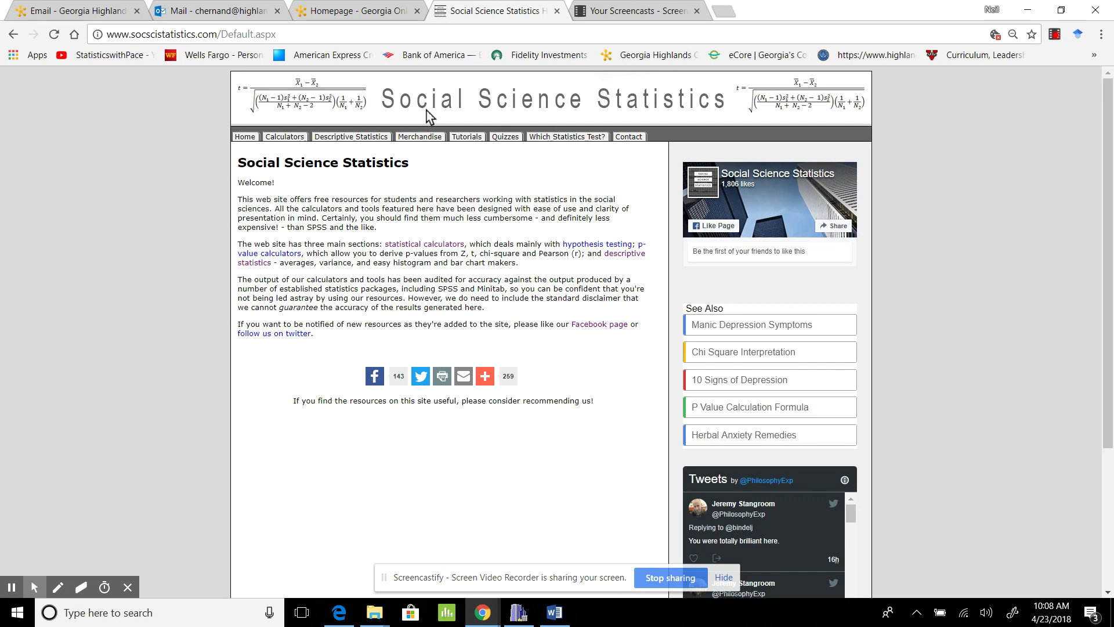
left_click(282, 138)
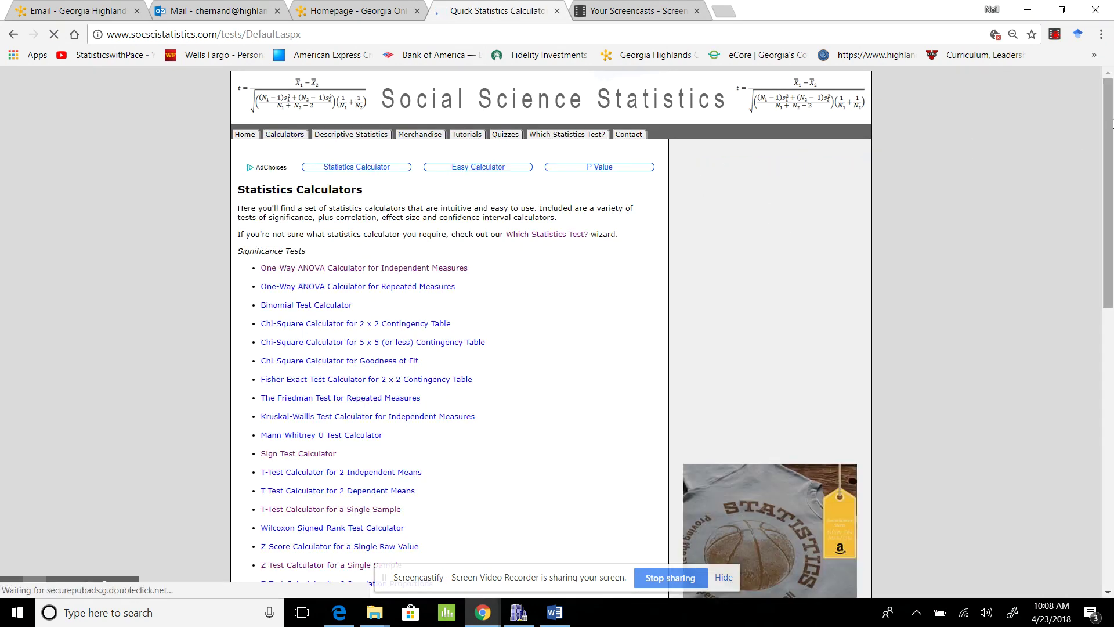
left_click_drag(1110, 122, 1113, 355)
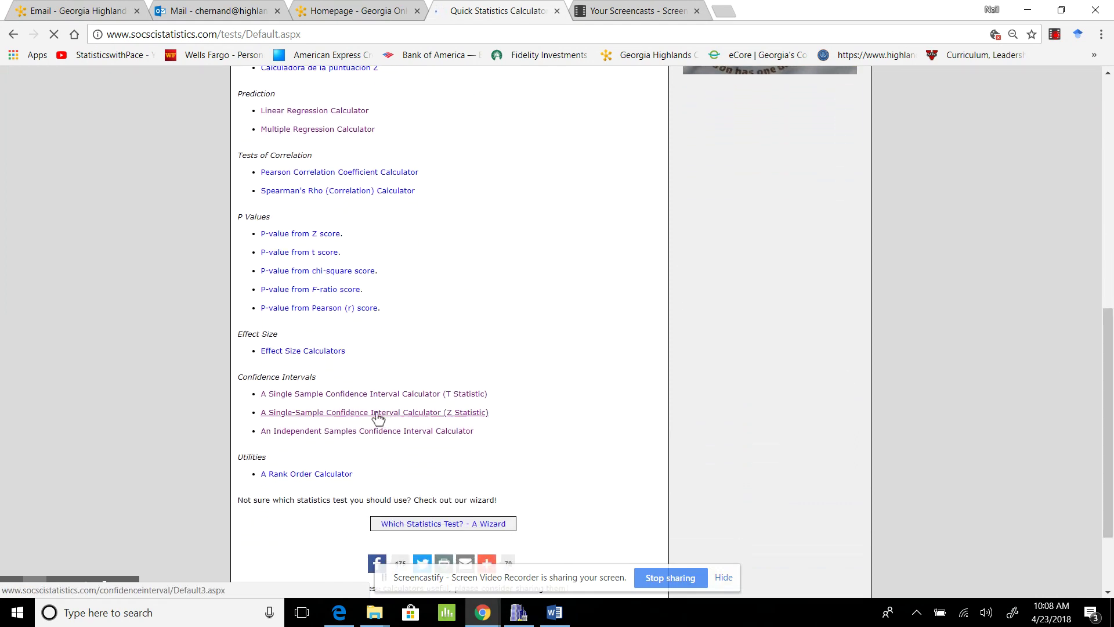
left_click(329, 415)
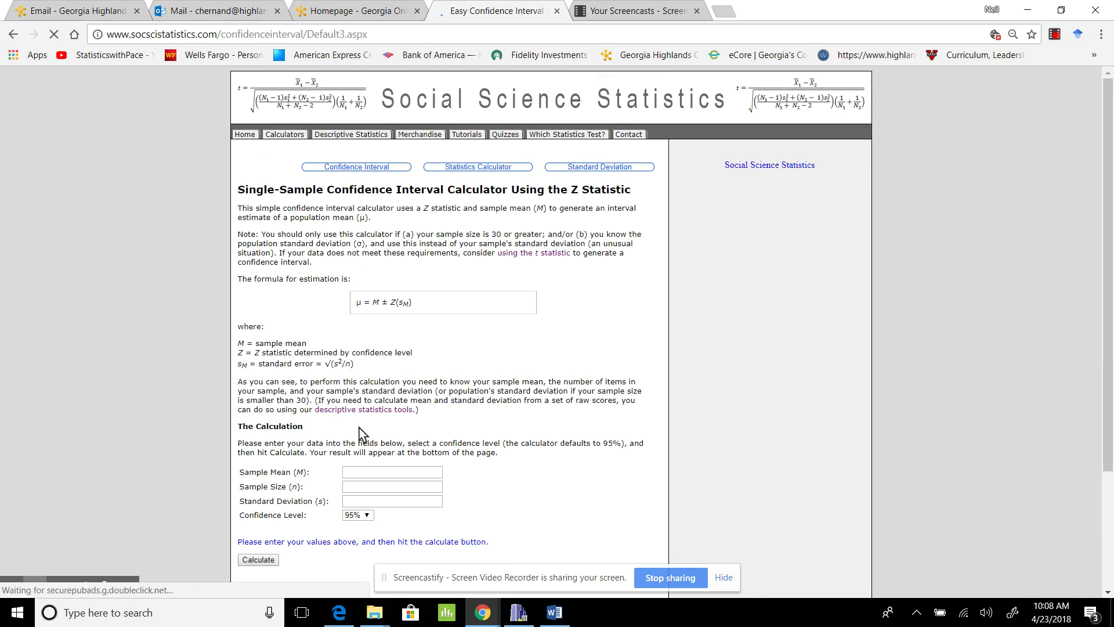
Fill in sample mean 10.4 and sample size 275, checking the worksheet values.
left_click(353, 470)
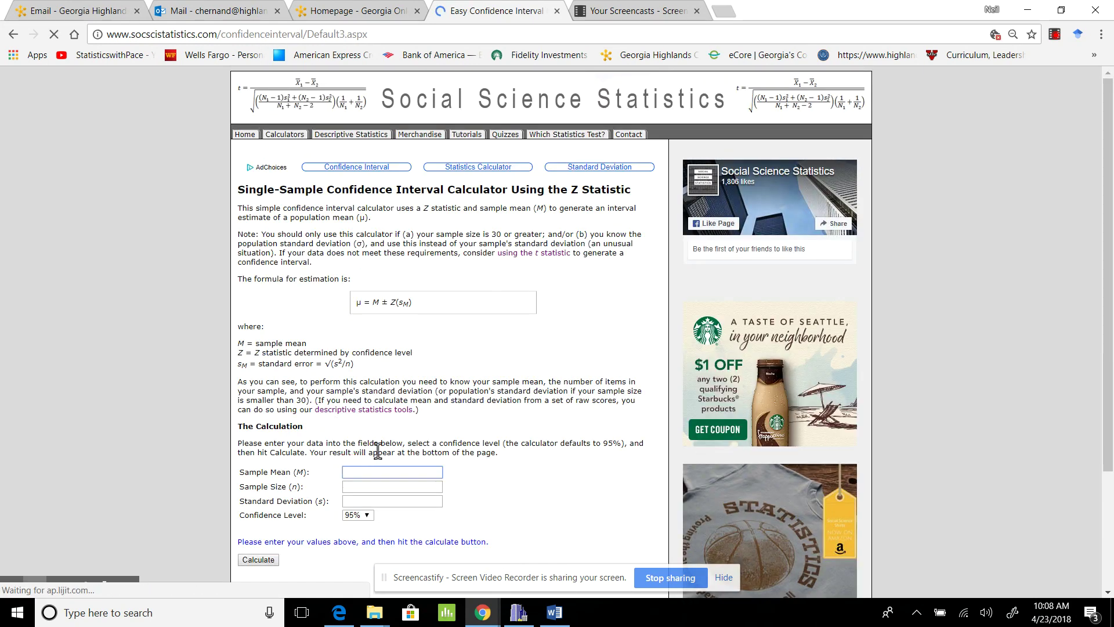
left_click(554, 613)
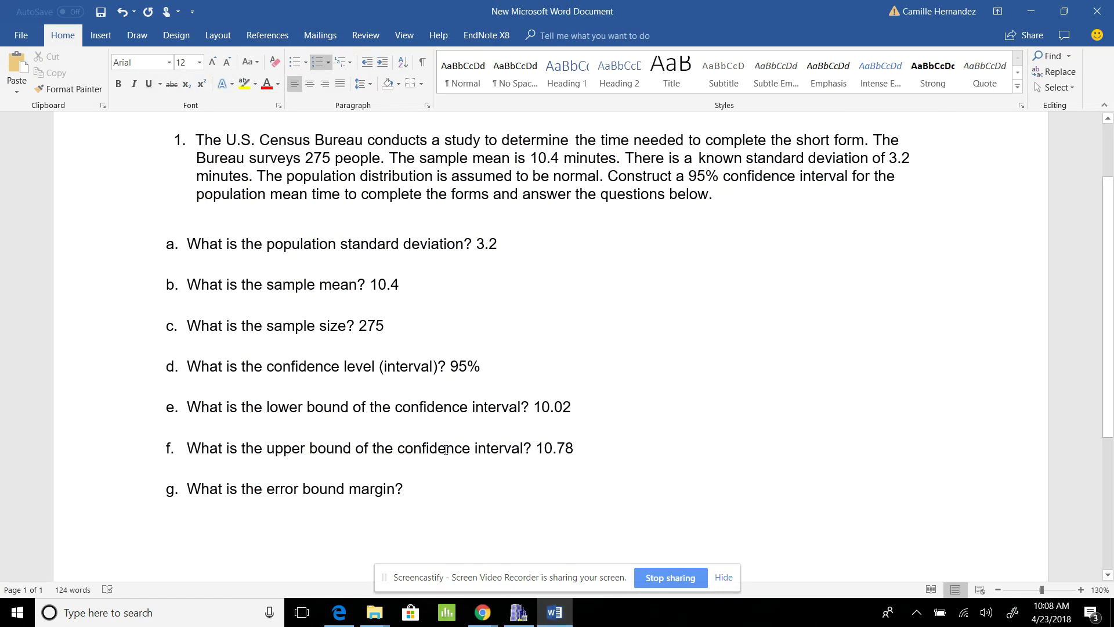
mouse_move(484, 619)
left_click(453, 482)
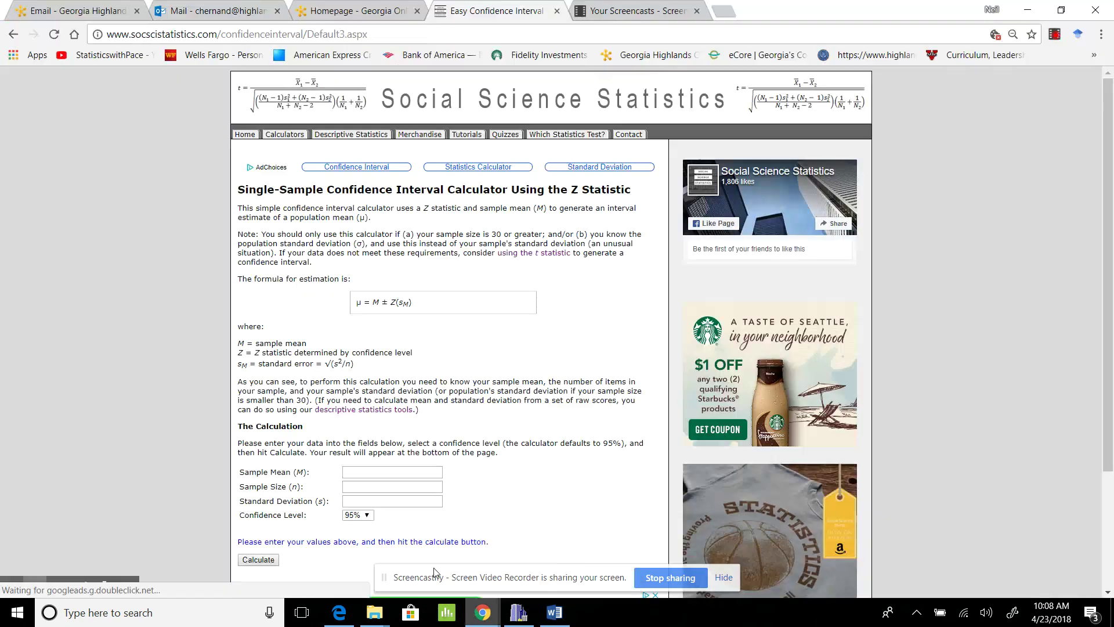
type("10.4")
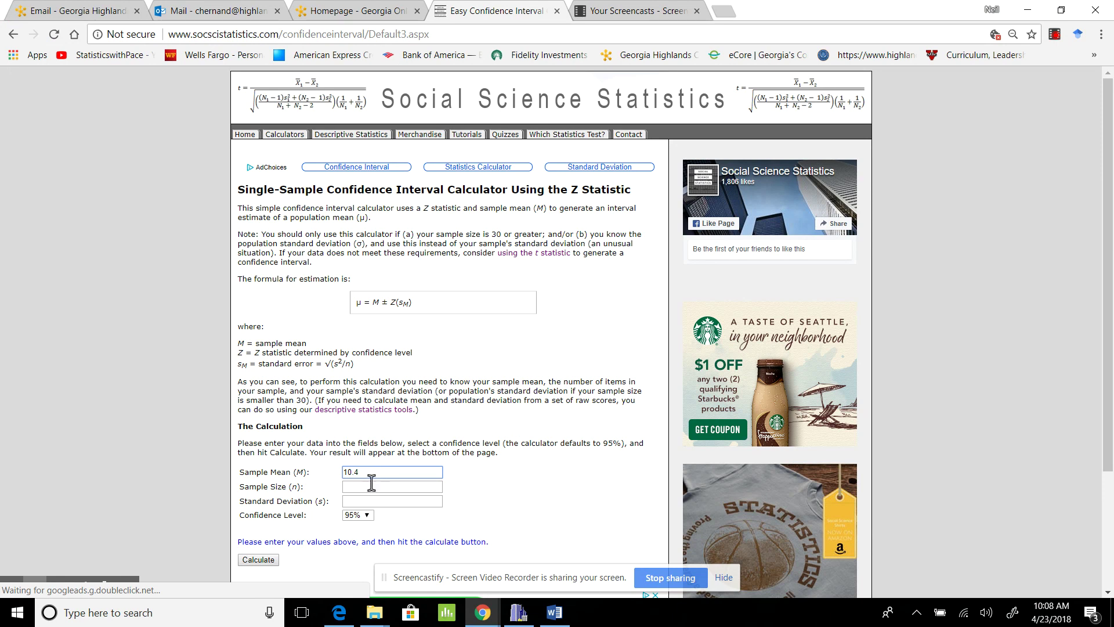
left_click(371, 486)
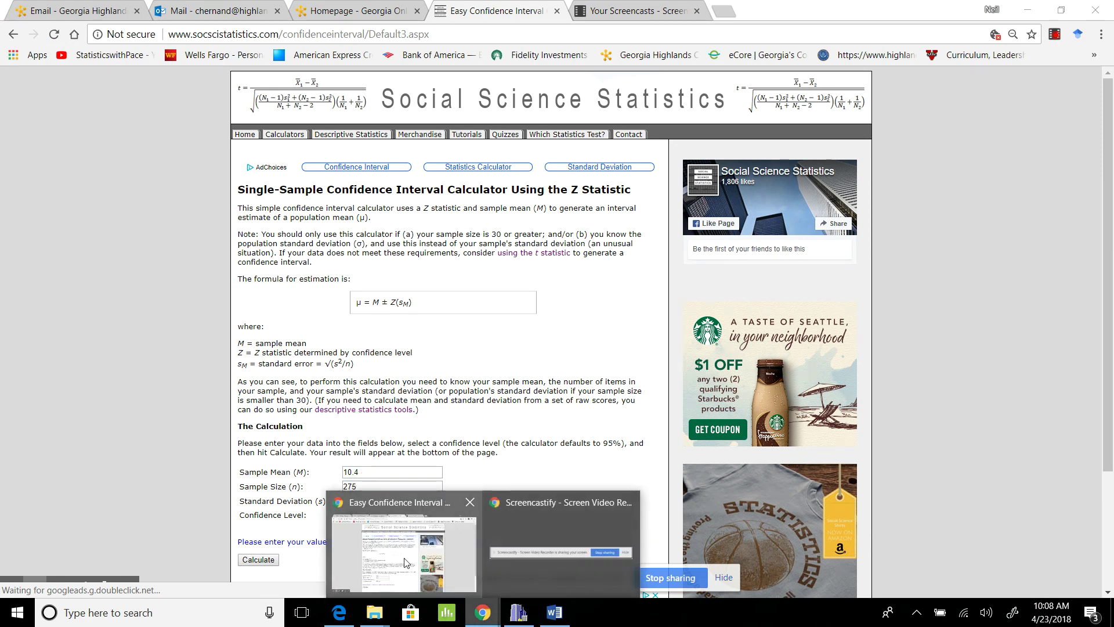
left_click(566, 618)
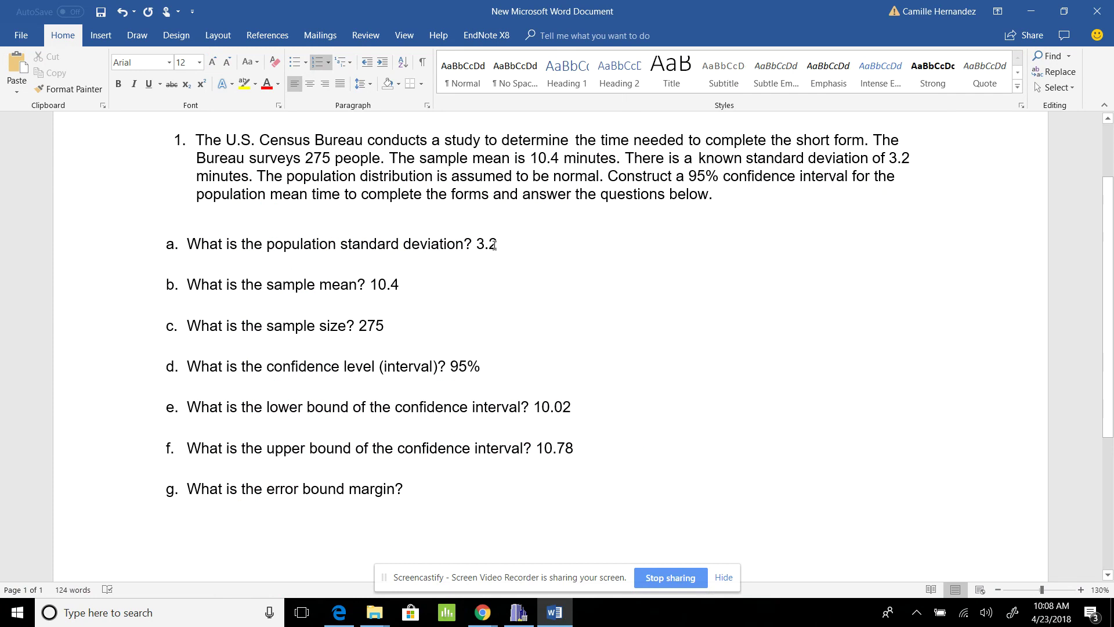
mouse_move(482, 613)
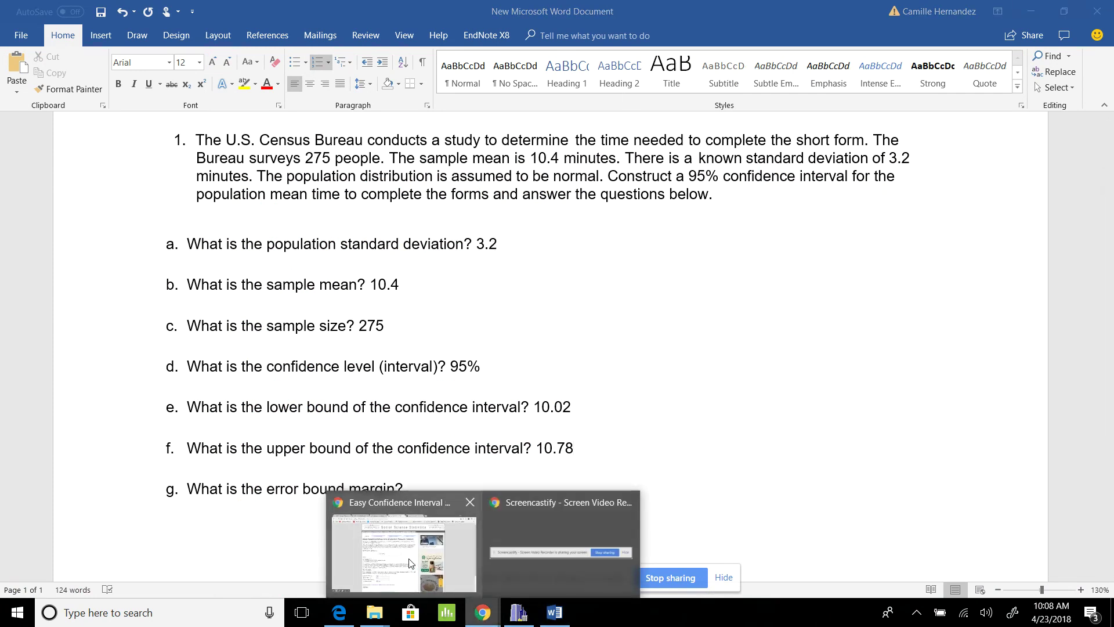
left_click(407, 560)
Enter standard deviation 3.2 and calculate the 95% interval, giving [10.022, 10.778].
left_click(386, 501)
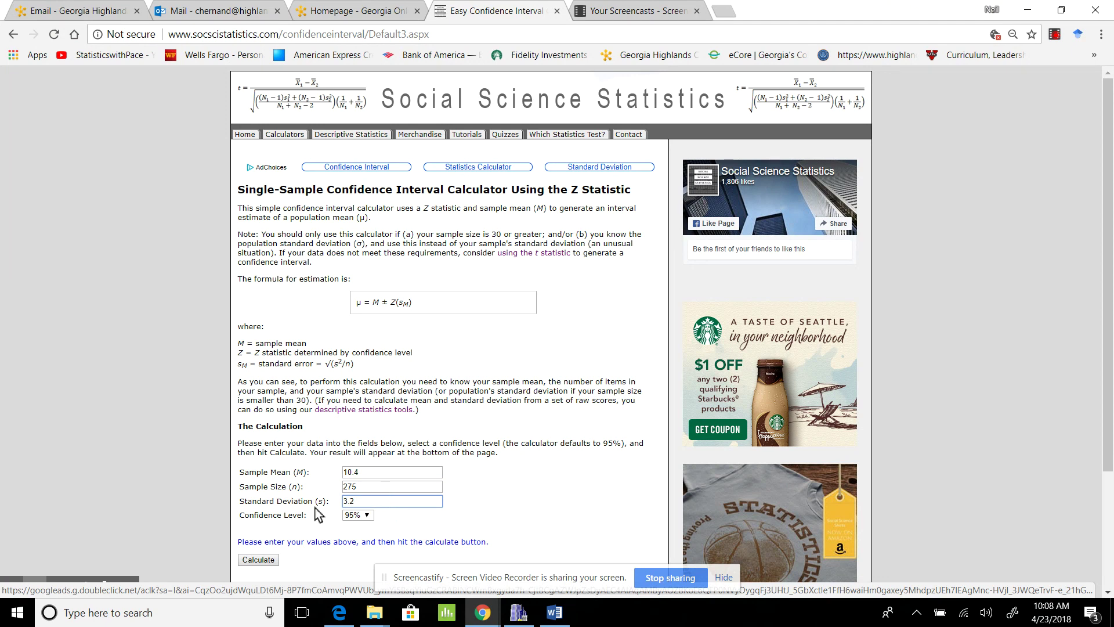
left_click_drag(317, 508, 516, 518)
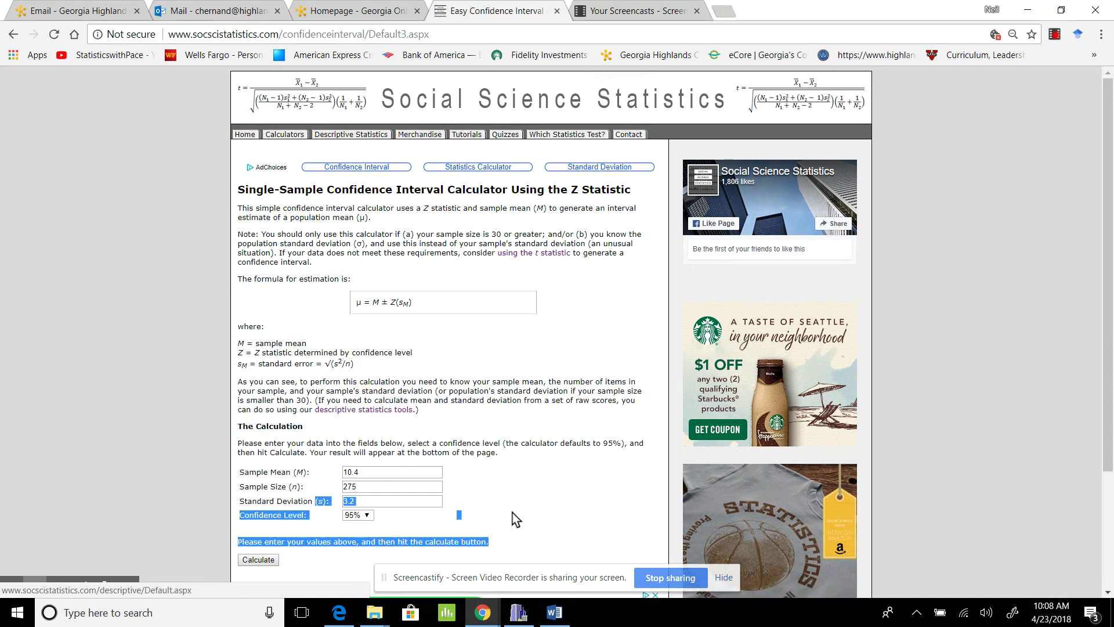
left_click(515, 518)
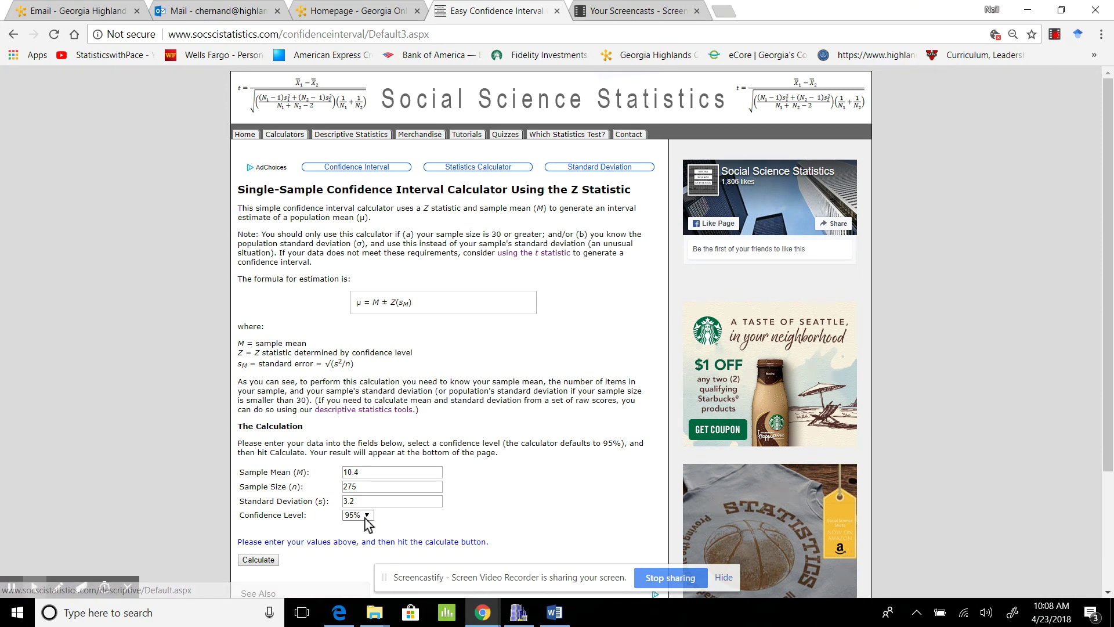
left_click(554, 612)
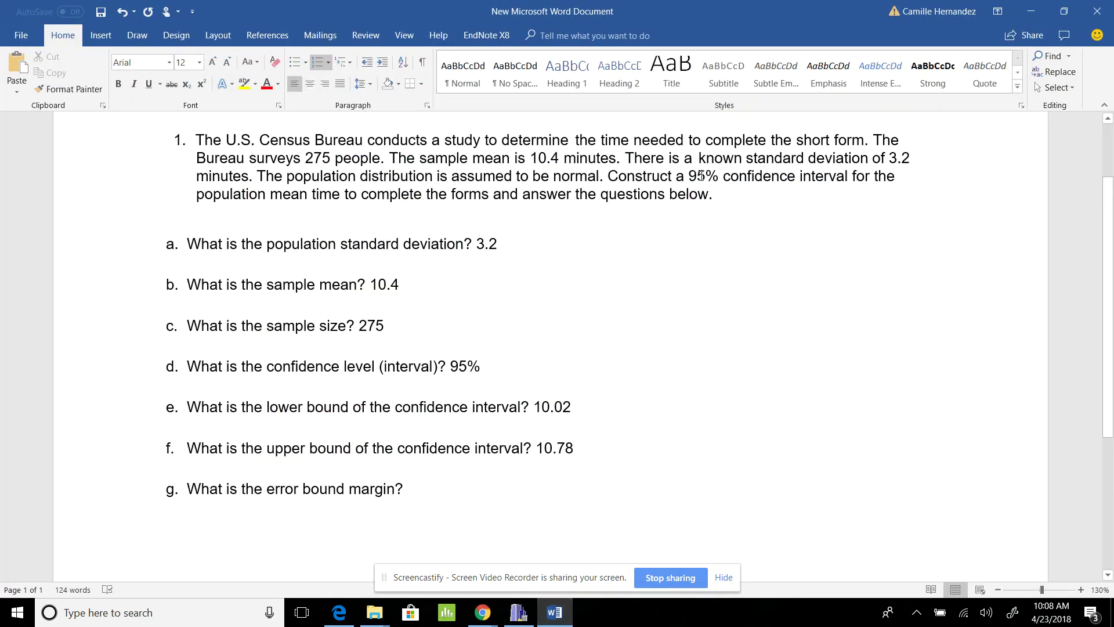
left_click(483, 612)
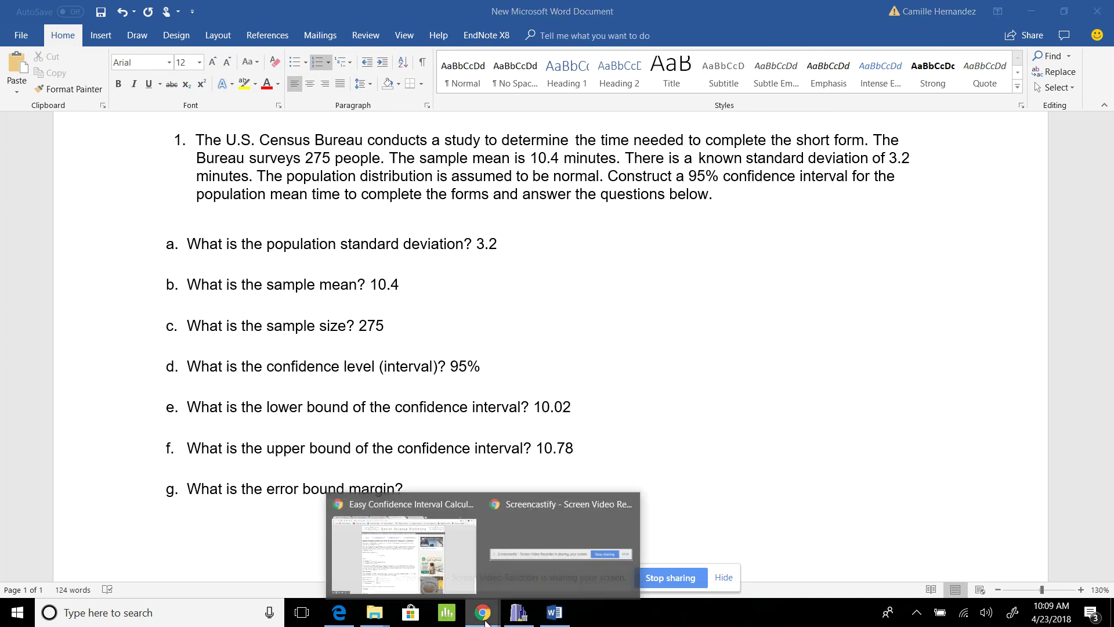
left_click(413, 557)
left_click(260, 558)
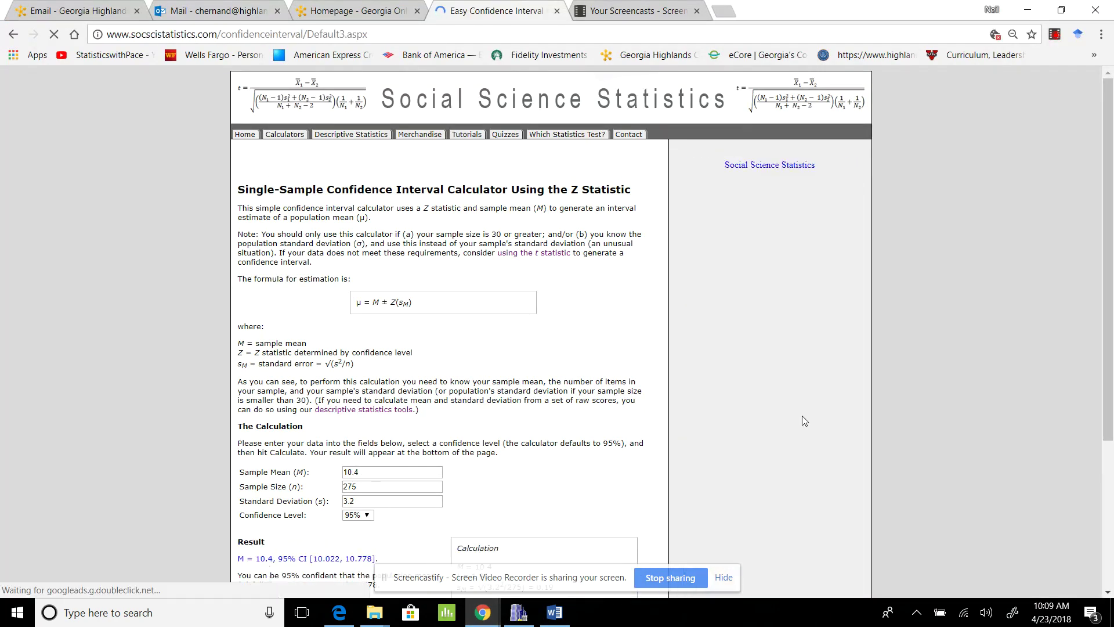
left_click_drag(1112, 305, 1112, 441)
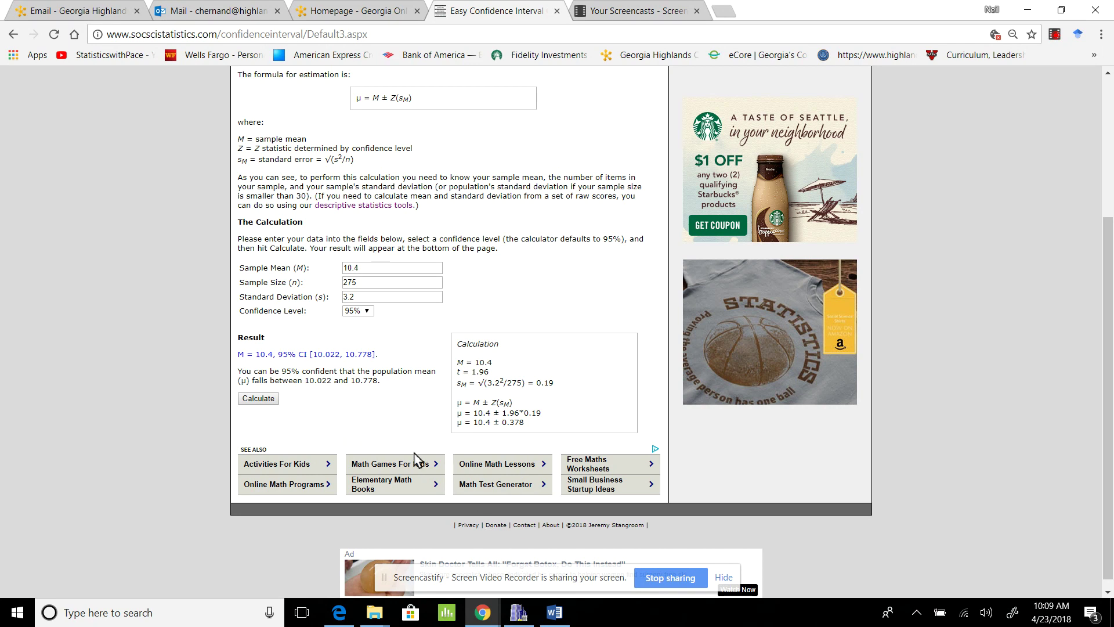
left_click(554, 613)
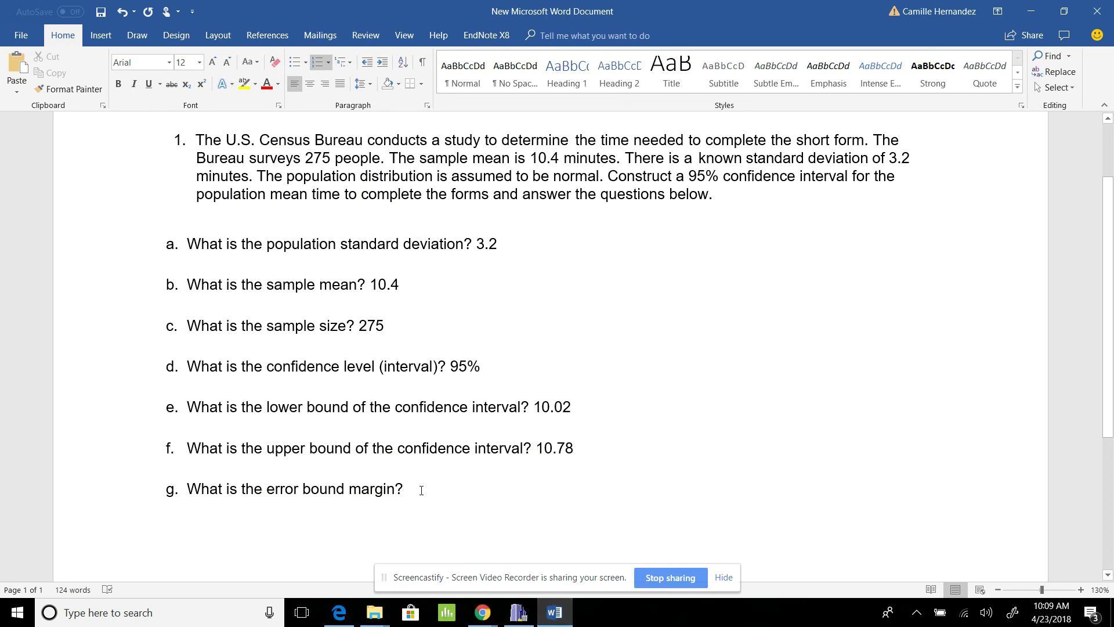
Add an unlettered line '1. 10.78 - 10.4 =' below question g.
left_click(421, 490)
key("Return")
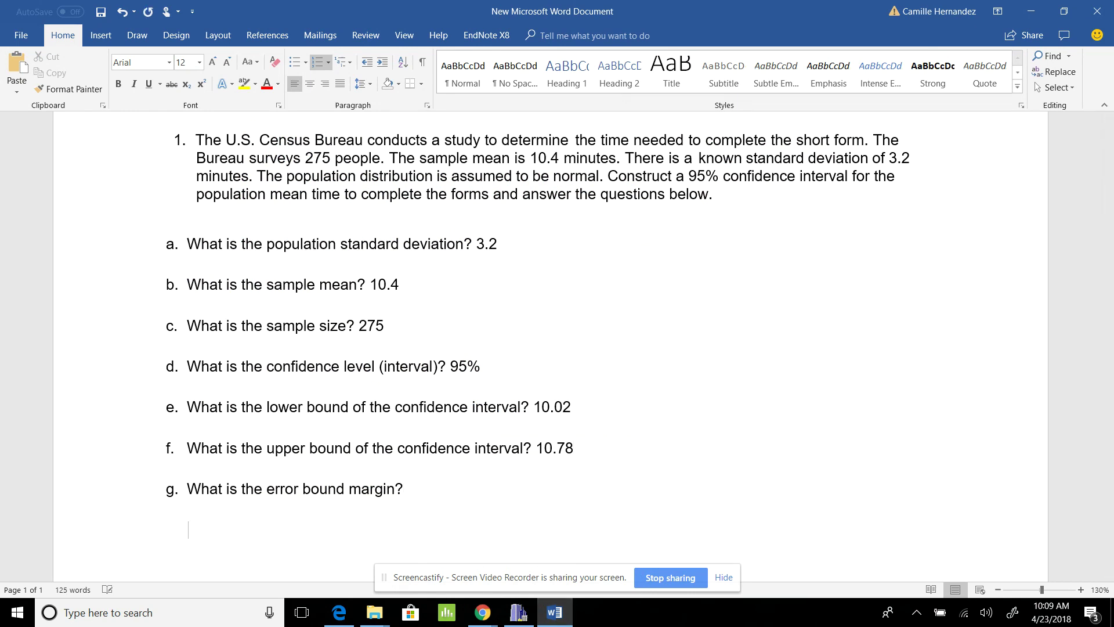
key("BackSpace")
type("1. 10.78")
key("BackSpace")
type("78")
type(" - 10")
type(".4")
type(" =")
Clear the TI-83 entry line and key in 10.78.
left_click(518, 612)
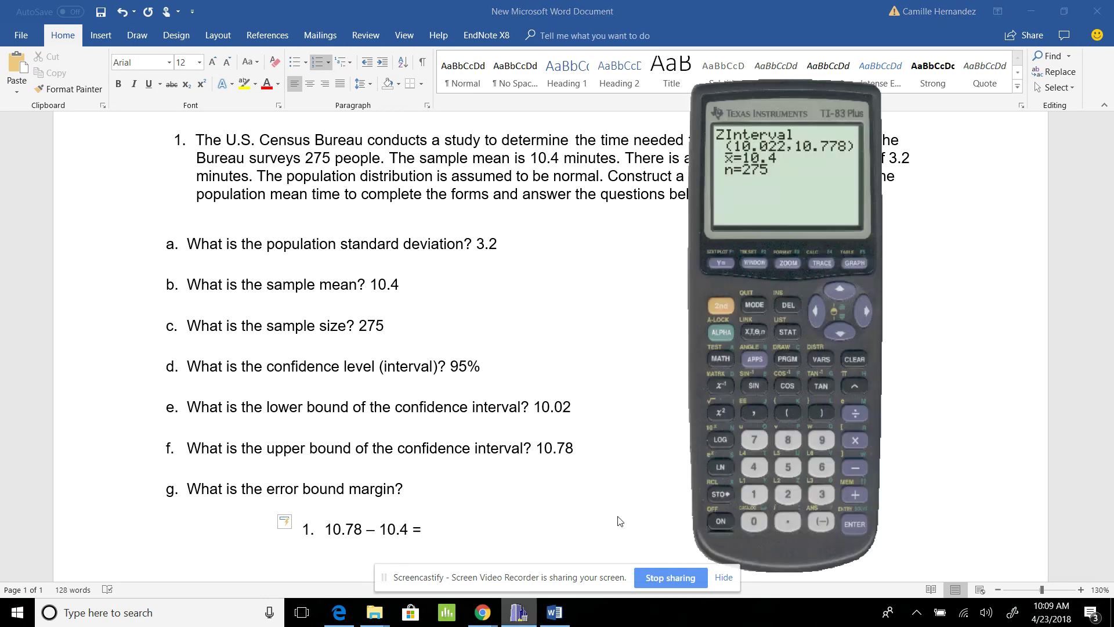
right_click(753, 495)
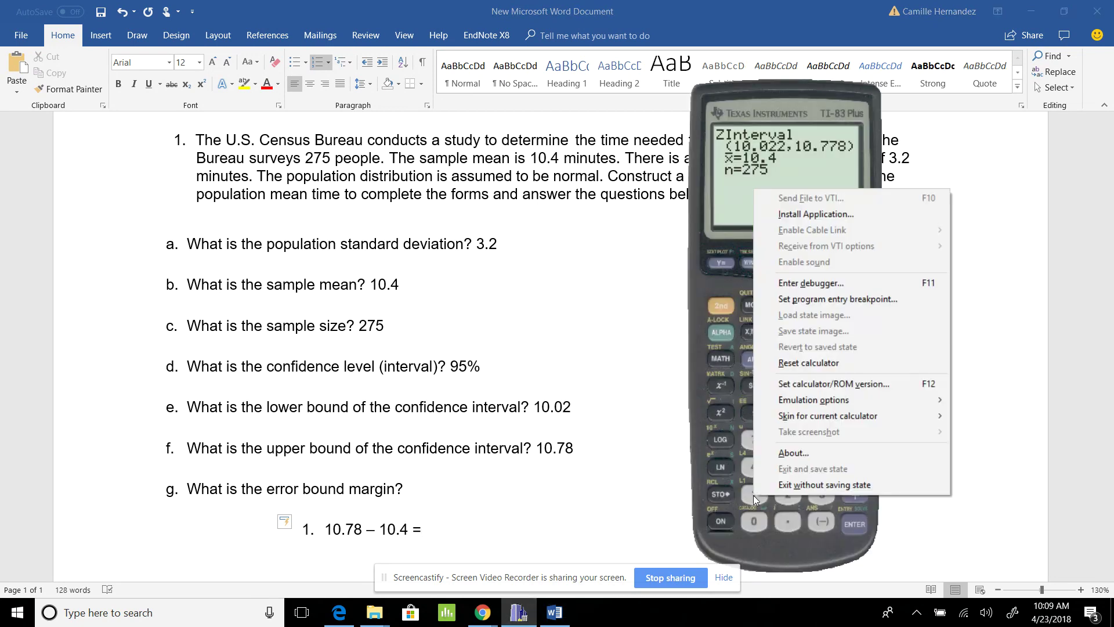
left_click(753, 496)
left_click(753, 495)
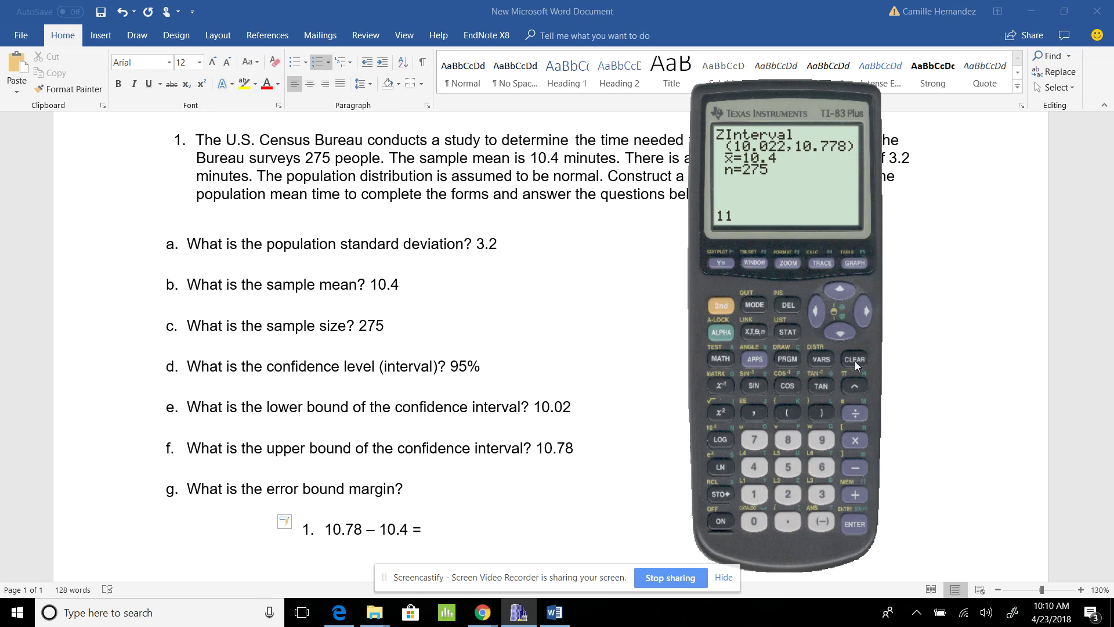
left_click(855, 361)
left_click(756, 492)
left_click(757, 518)
left_click(788, 522)
left_click(756, 440)
left_click(781, 440)
Subtract 10.4 to get .38, then go back to the Word worksheet.
left_click(853, 469)
left_click(751, 494)
left_click(751, 520)
left_click(784, 522)
left_click(753, 466)
left_click(854, 525)
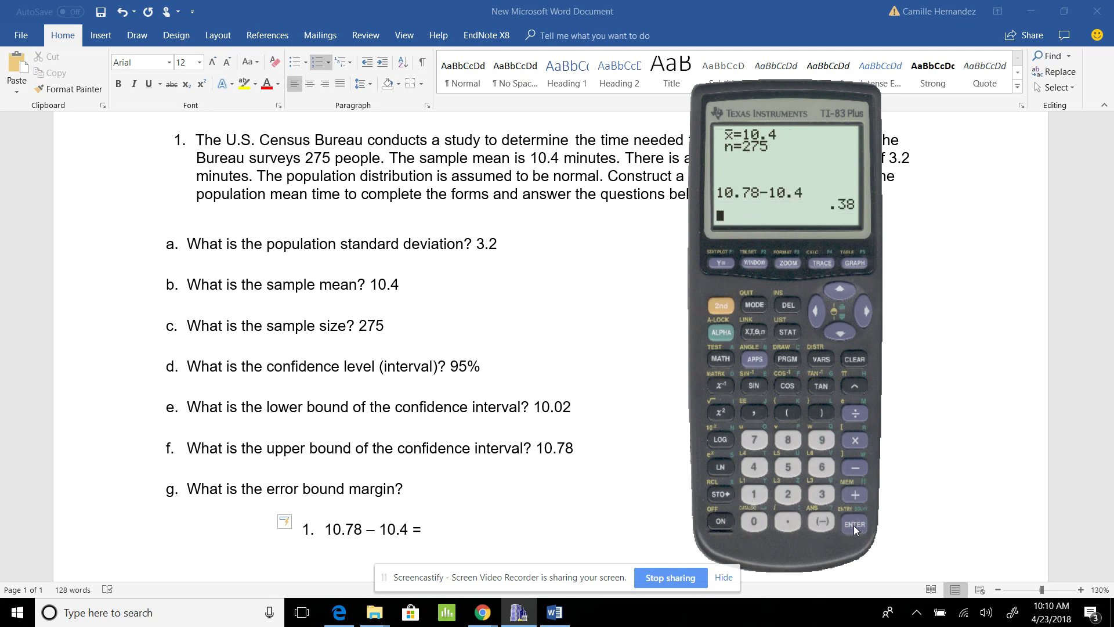
left_click(490, 521)
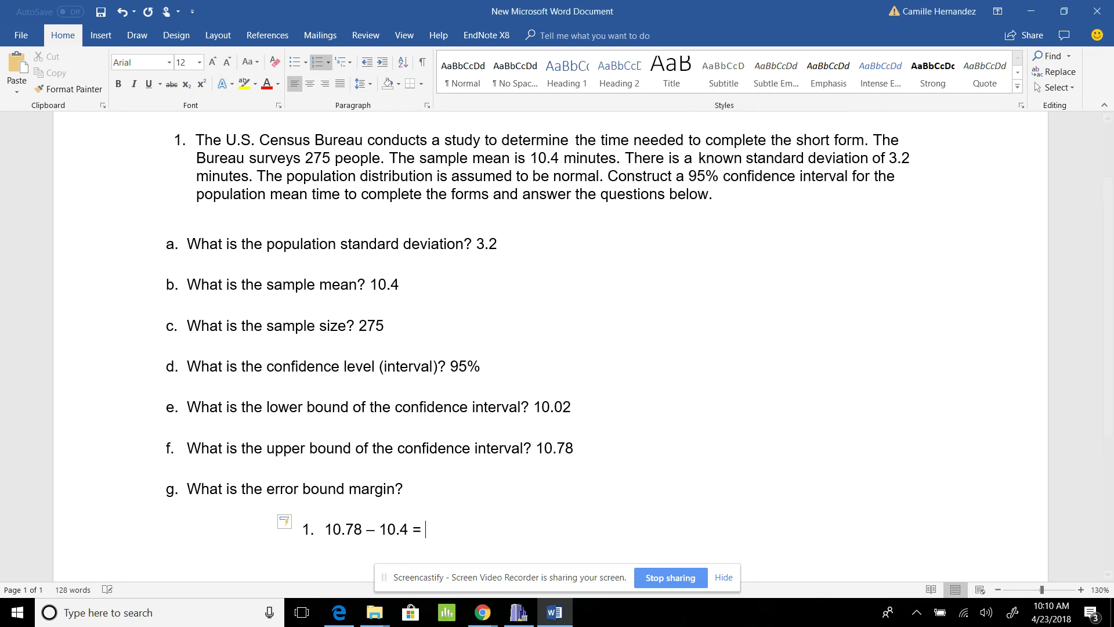
Finish line 1 with .38 and add line 2 reading '10.4 - 10.02 ='.
type(".38")
key("Return")
scroll(1102, 379, "down", 3)
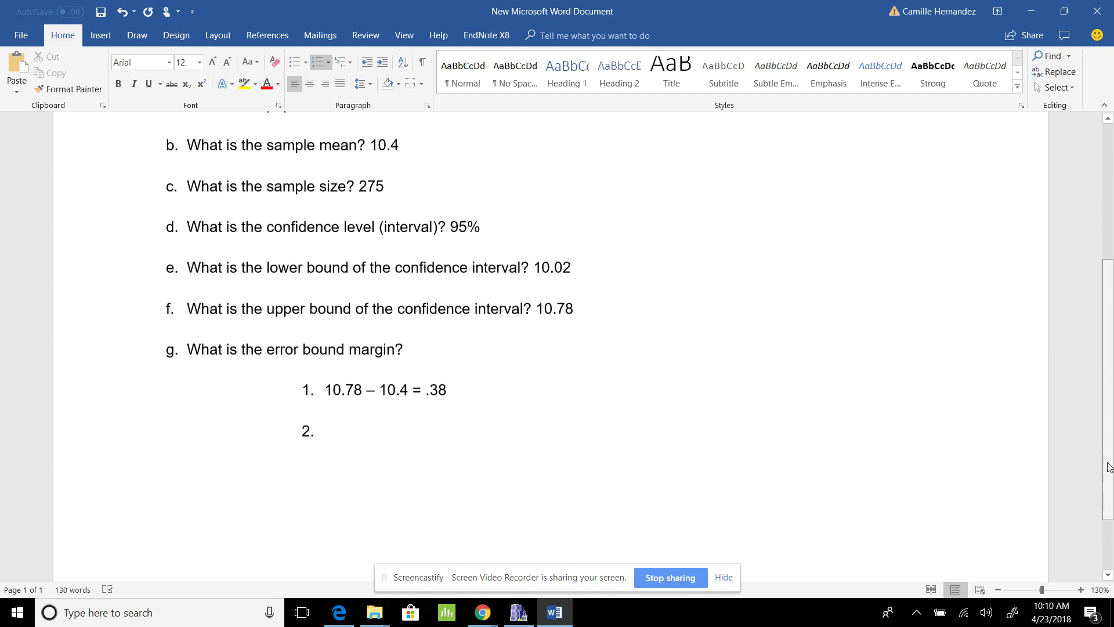
type("10.4 ")
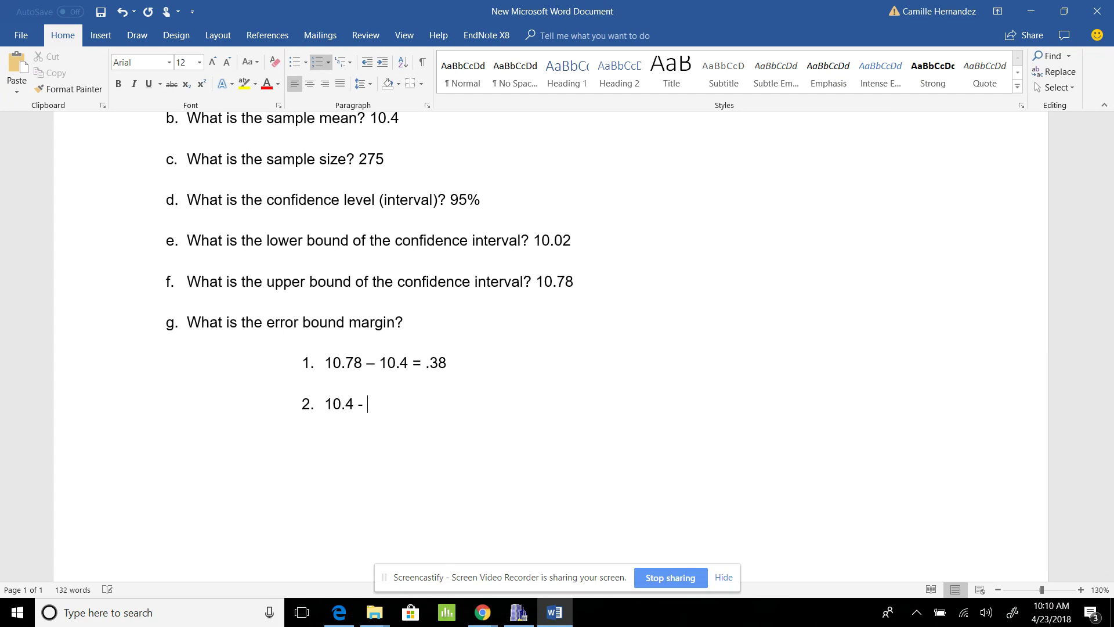
type("- 10")
type("02")
key("BackSpace")
key("BackSpace")
type("02 =")
On the TI-83, key in 10.4 followed by a minus sign.
left_click(518, 612)
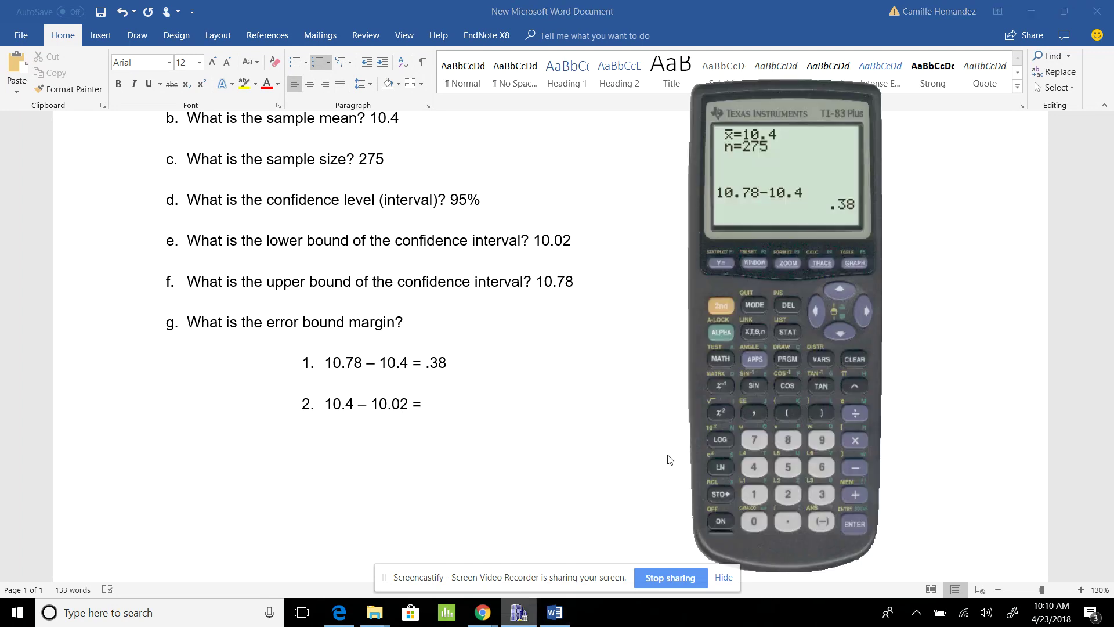
right_click(753, 498)
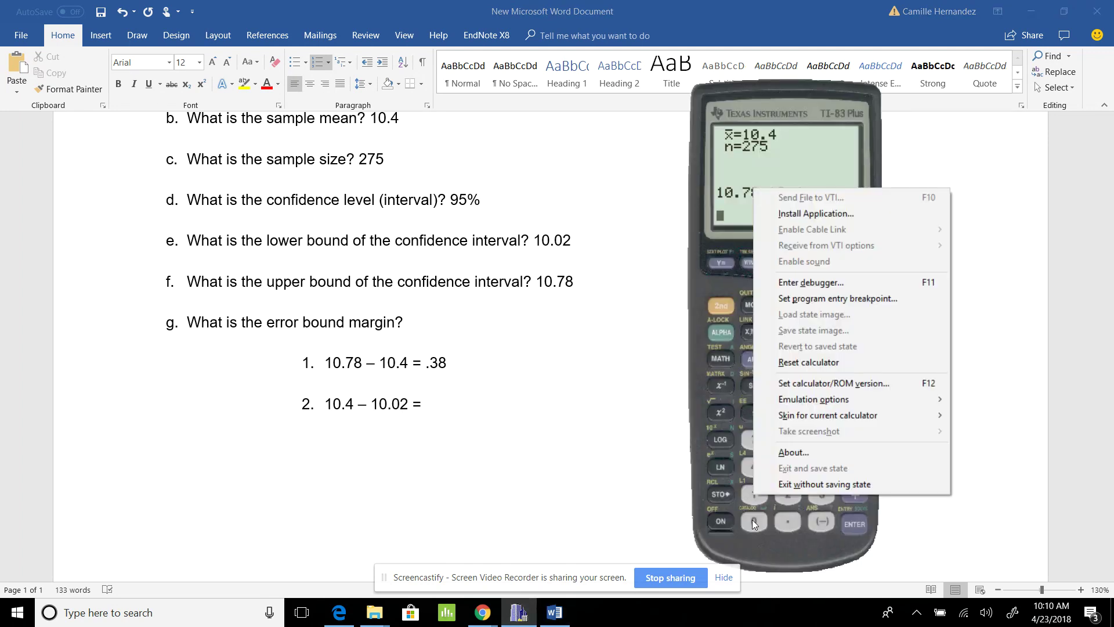
left_click(751, 499)
left_click(751, 511)
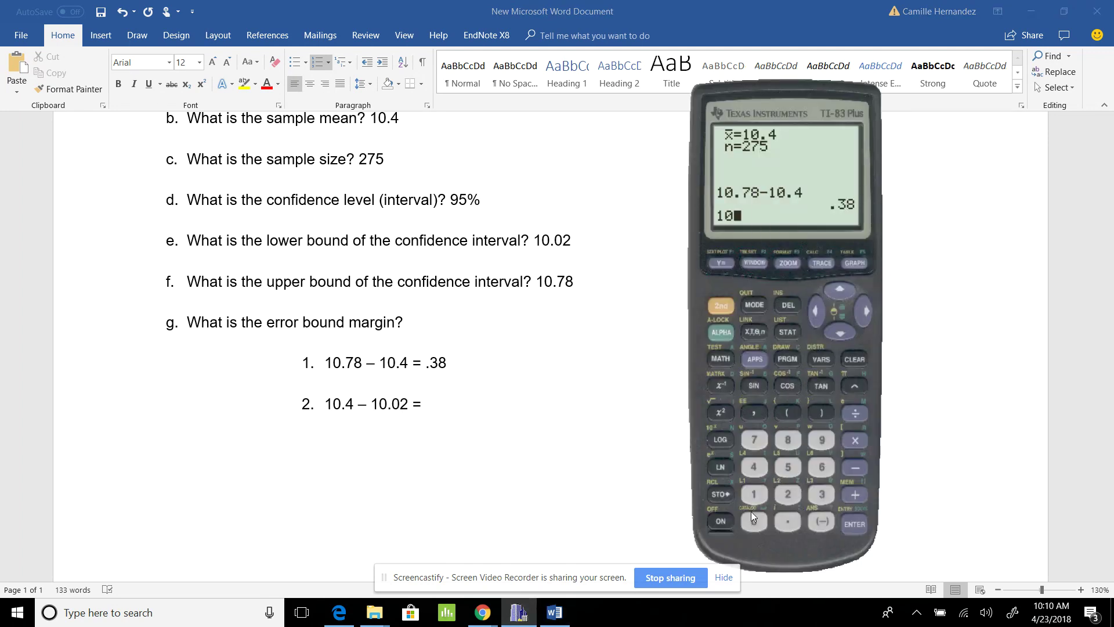
left_click(790, 522)
left_click(760, 465)
left_click(855, 467)
Enter 10.02 to get .38, then type .38 after line 2's equals sign in Word.
left_click(761, 496)
left_click(761, 520)
left_click(782, 520)
left_click(760, 520)
left_click(781, 495)
left_click(854, 523)
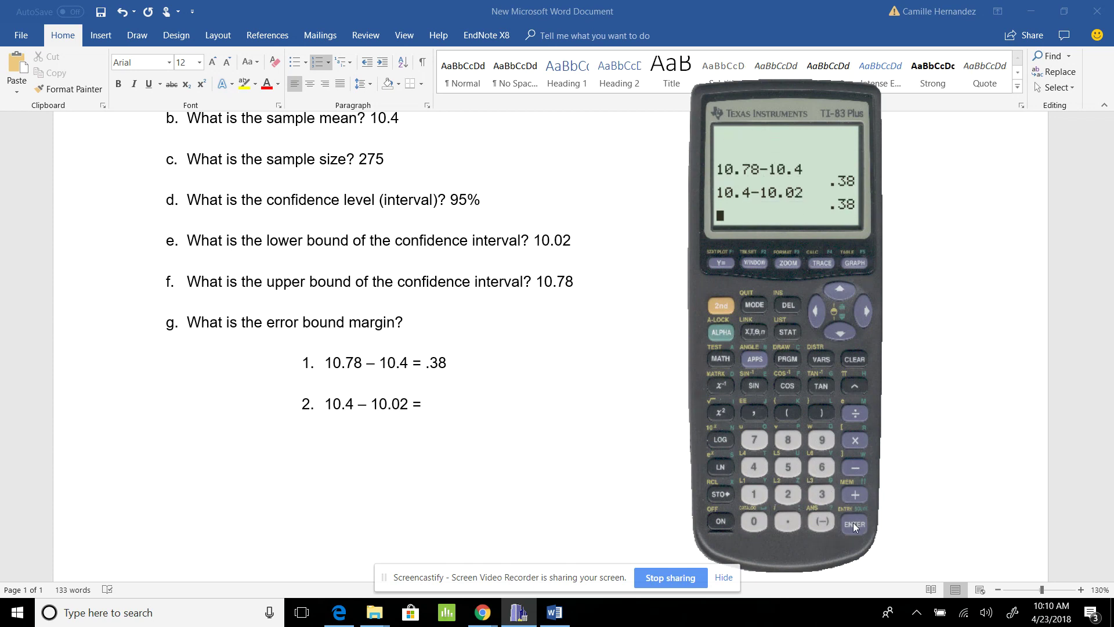
left_click(438, 401)
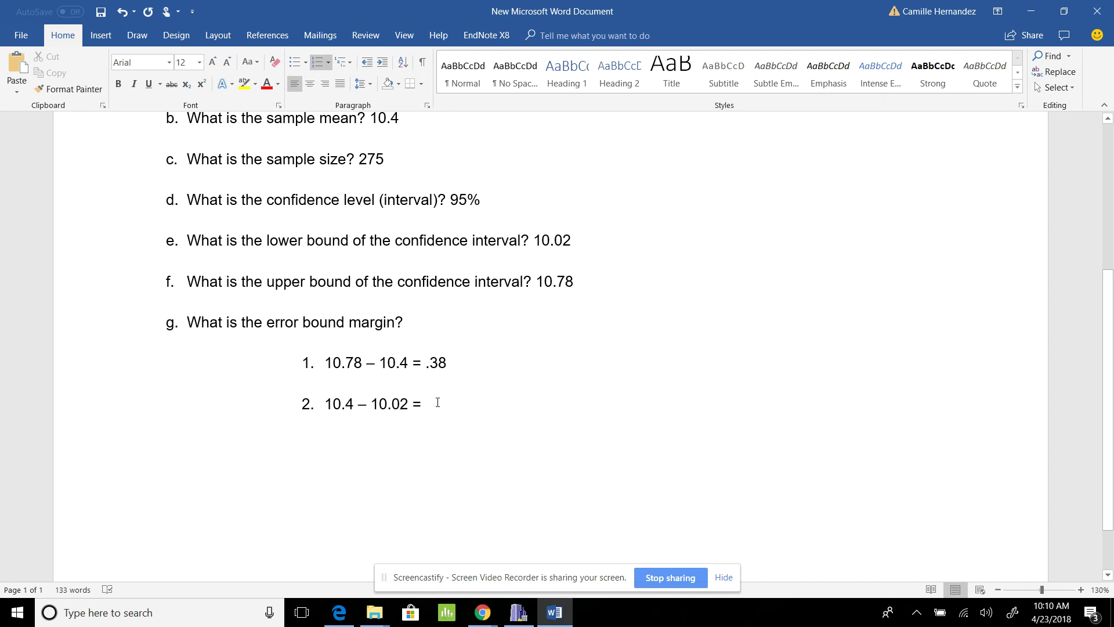
type(".38")
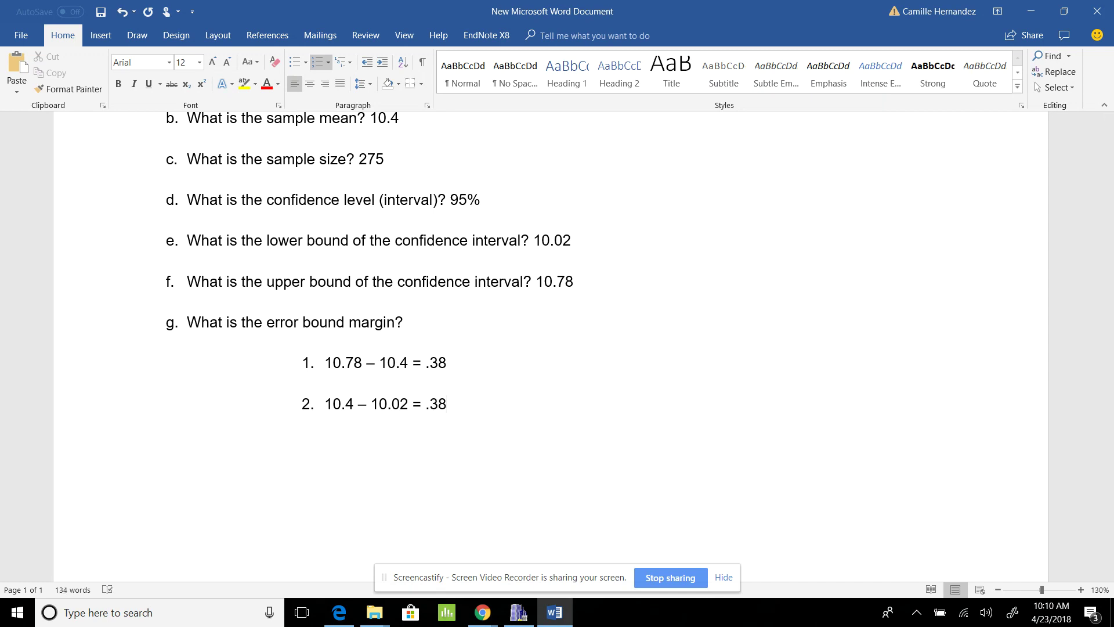